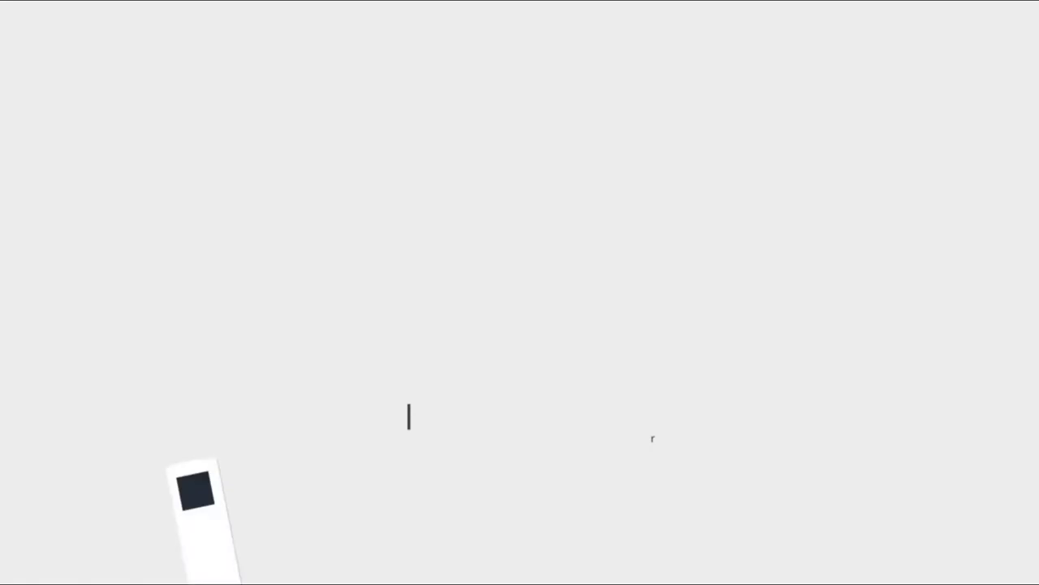
Open the portrait photo and enlarge it around its centre
left_click(129, 19)
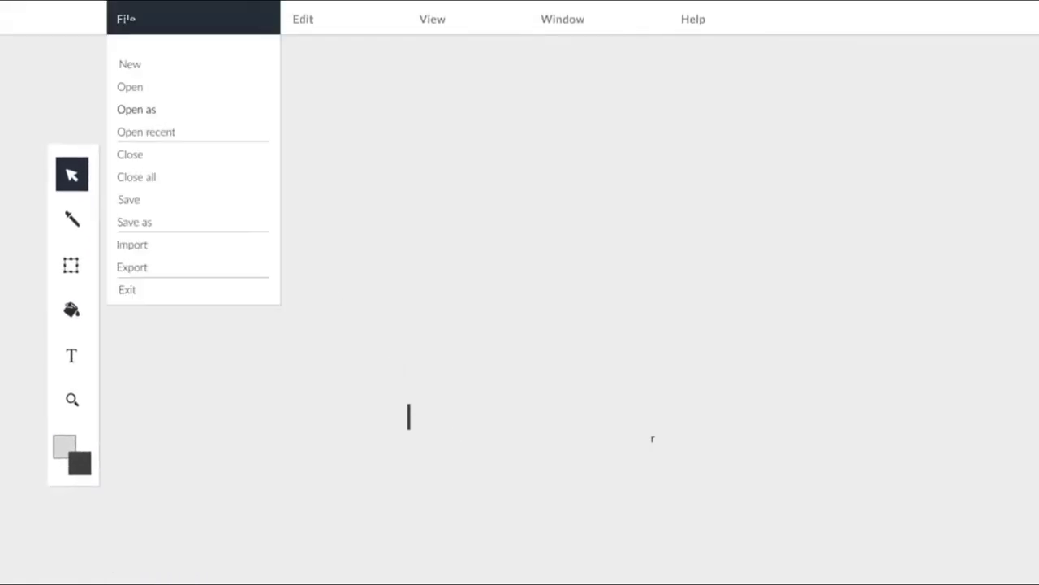
left_click(130, 88)
left_click(620, 187)
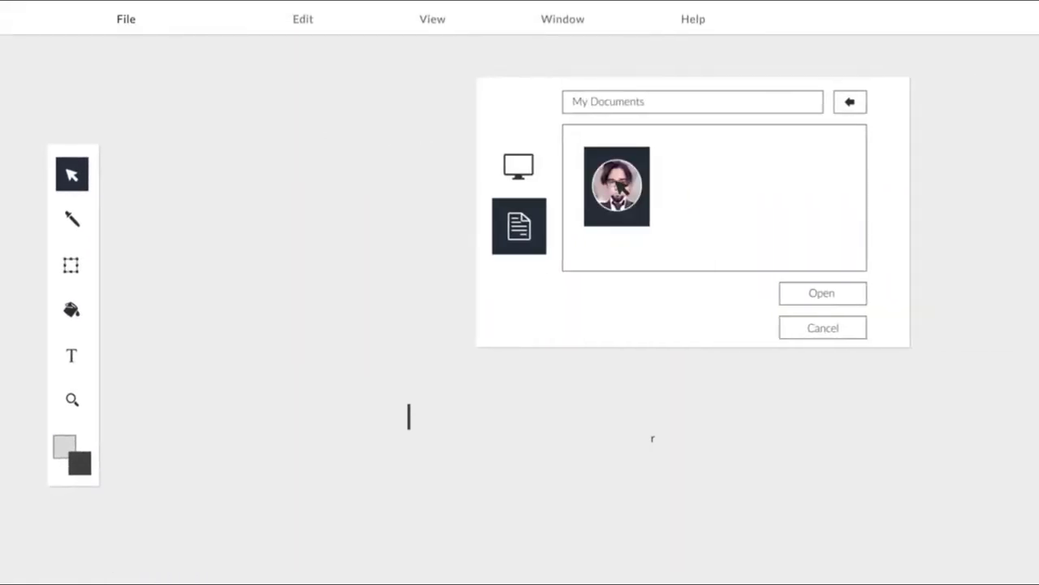
left_click(820, 292)
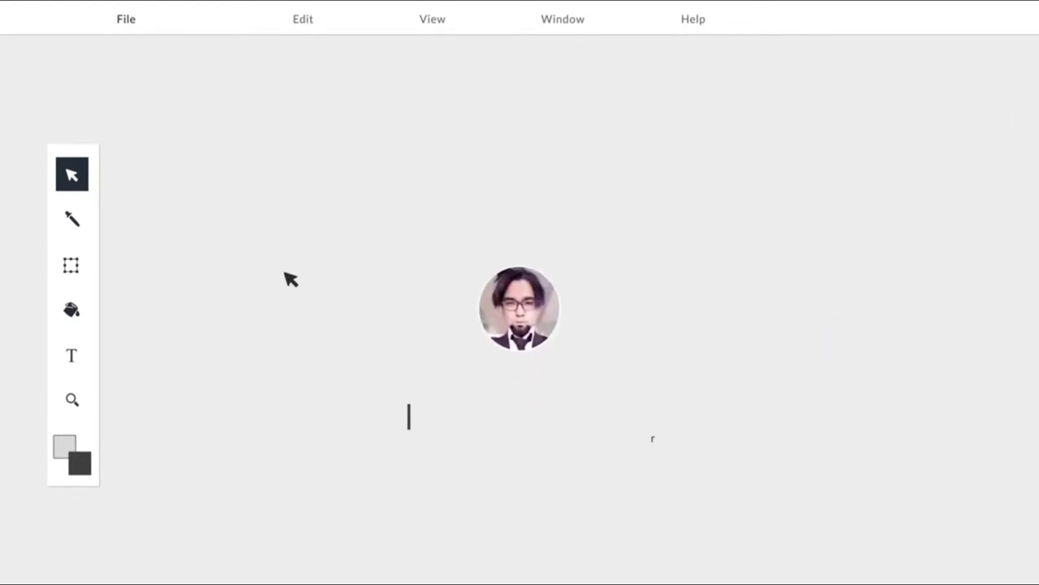
left_click(71, 264)
left_click_drag(606, 226, 648, 192)
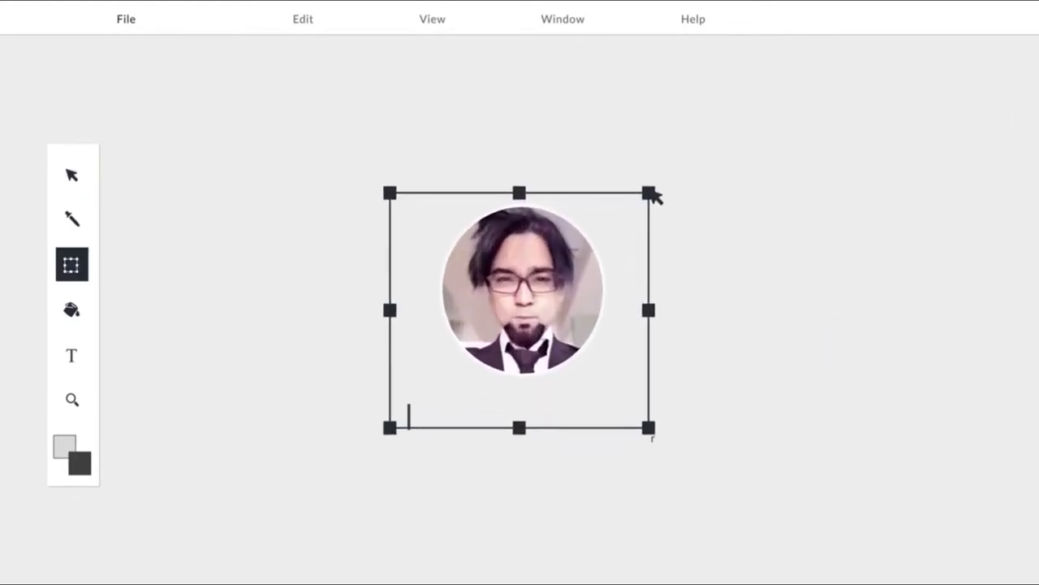
Add the person's name and the title 'Graphic Web Designer, Video Editor and Photographer'
type("tSHAHRUKH ZAHOOR")
key("Return")
type("Graphic Web Designer, Vi")
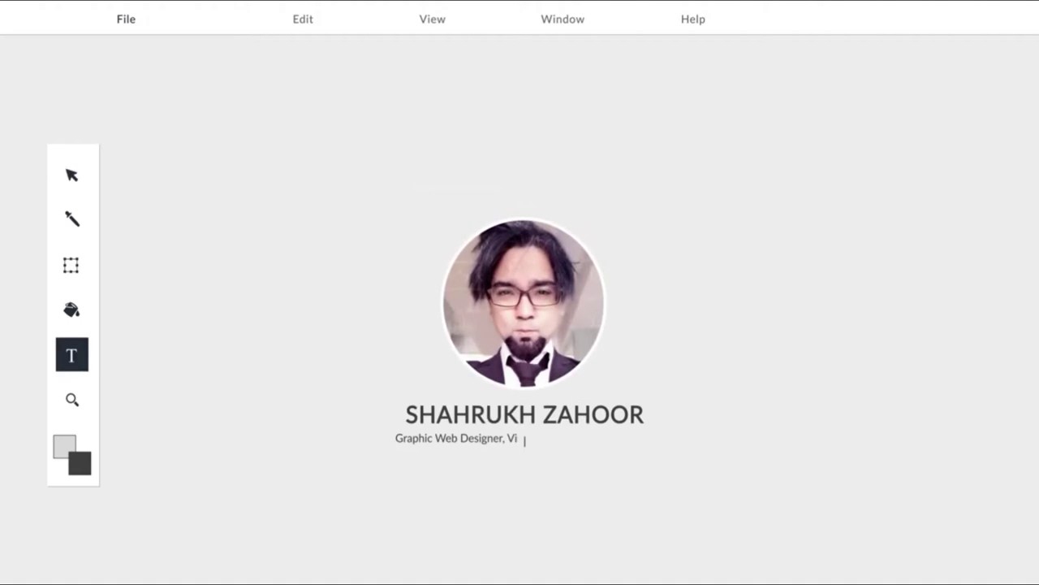
type("deo Editor and Photographer")
Fill the background dark grey, make the text white, and save the profile graphic
left_click(77, 320)
left_click(225, 244)
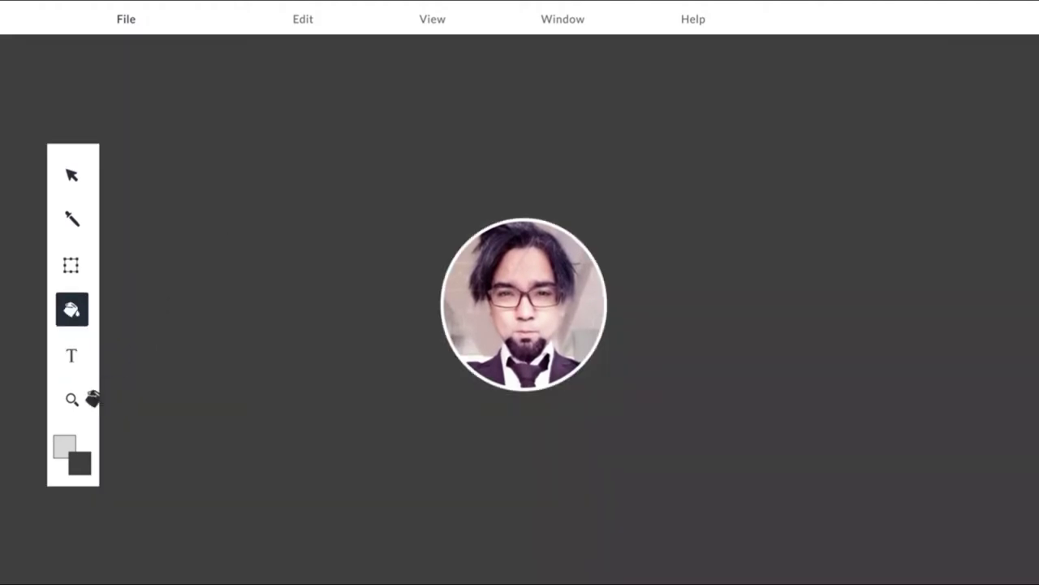
left_click(506, 423)
left_click(72, 174)
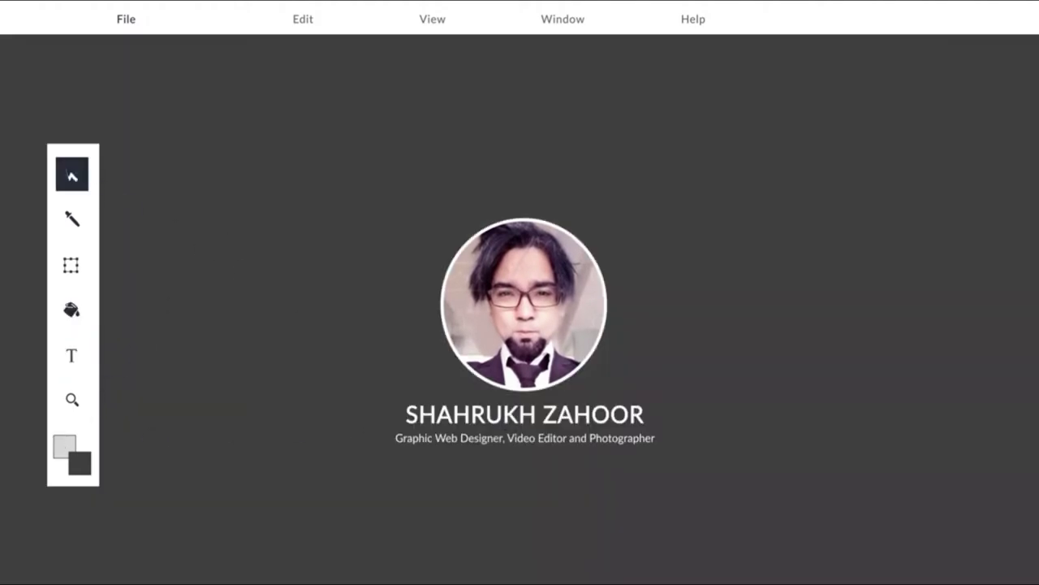
left_click(126, 16)
left_click(163, 204)
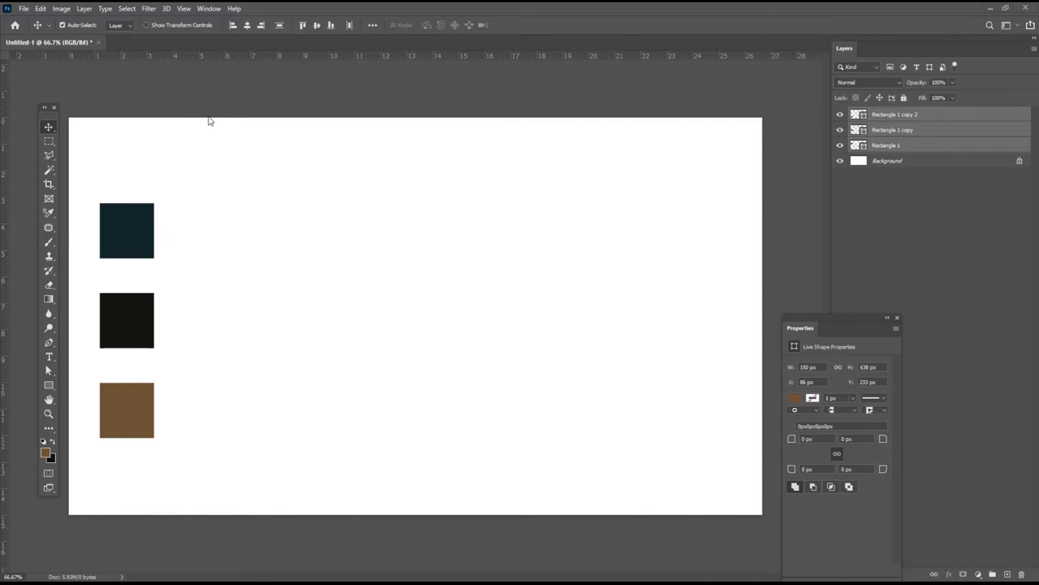
left_click(24, 8)
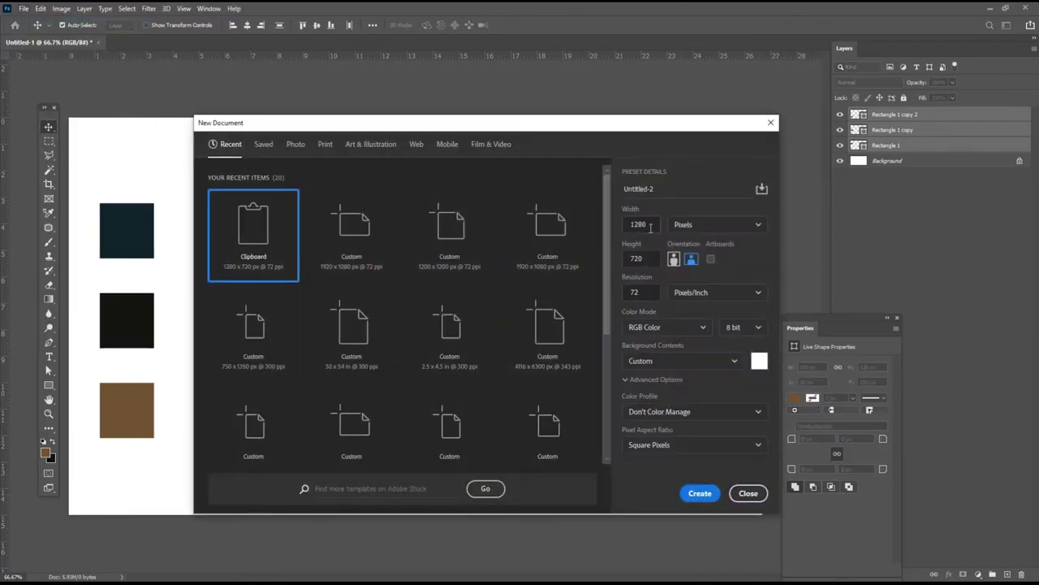
left_click(651, 226)
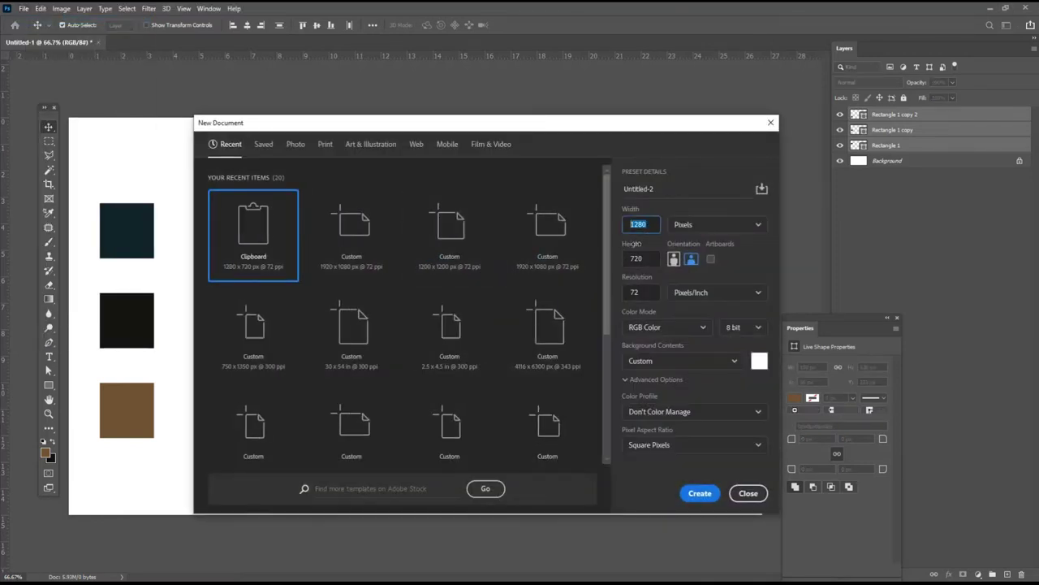
left_click(639, 258)
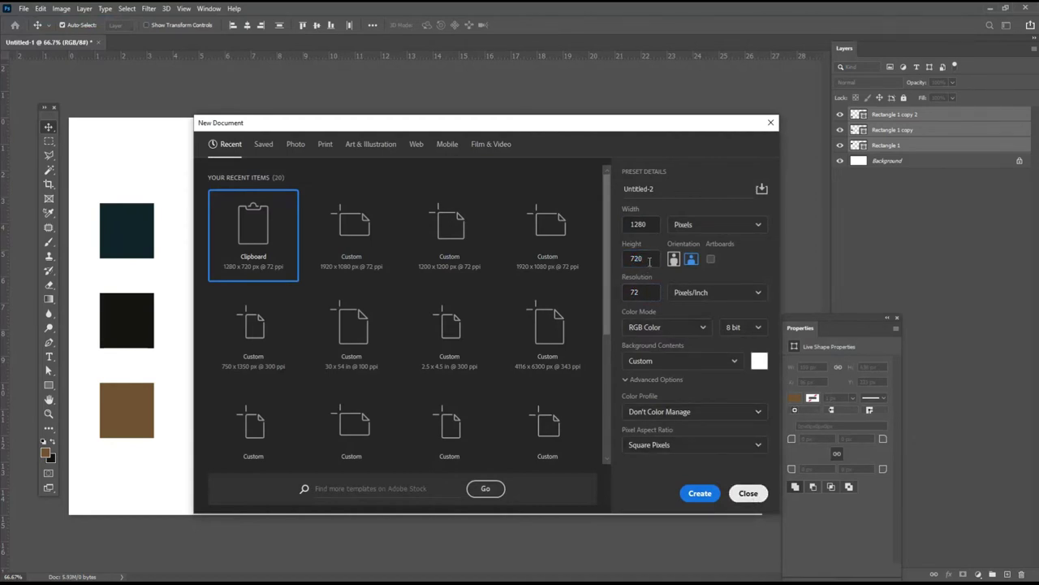
left_click(750, 493)
left_click(62, 9)
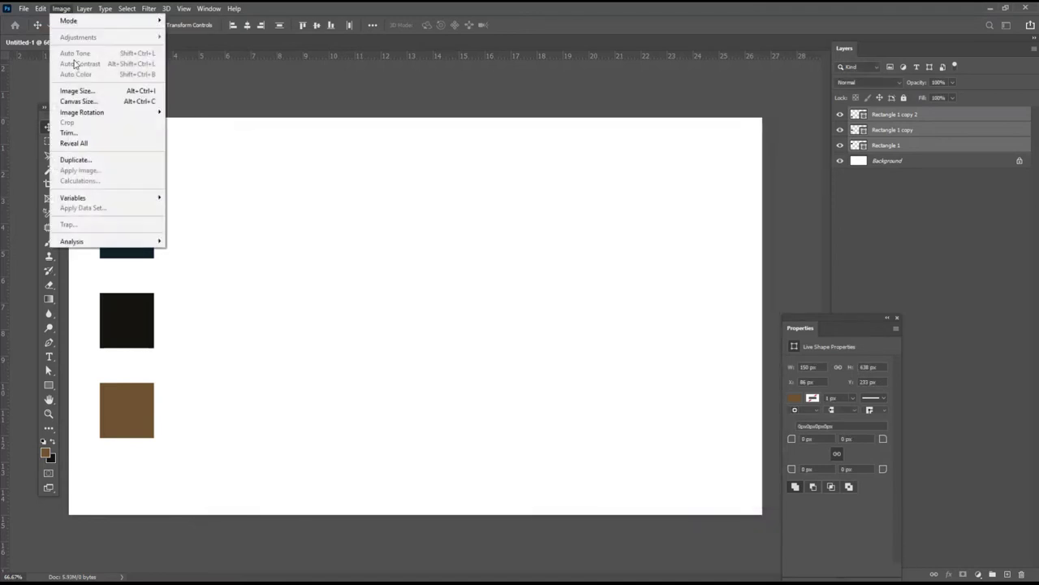
left_click(78, 91)
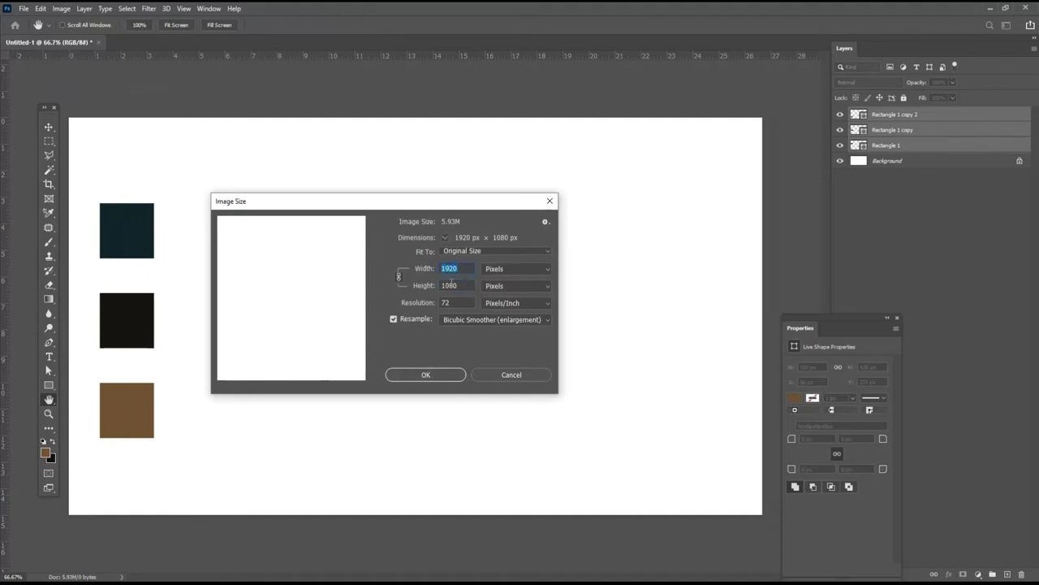
left_click(502, 374)
left_click(23, 8)
left_click(48, 21)
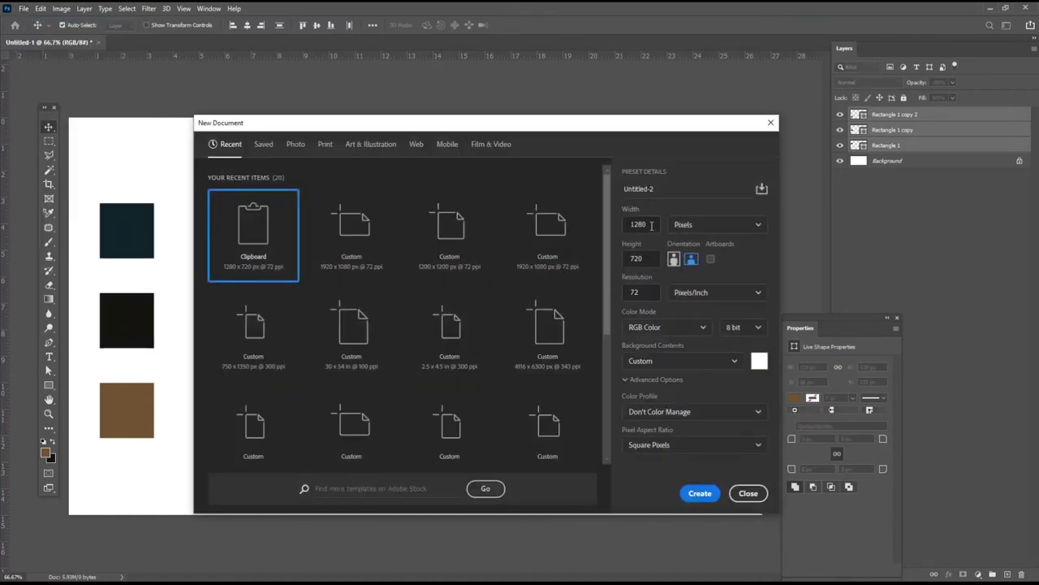
type("0")
key("Tab")
key("Tab")
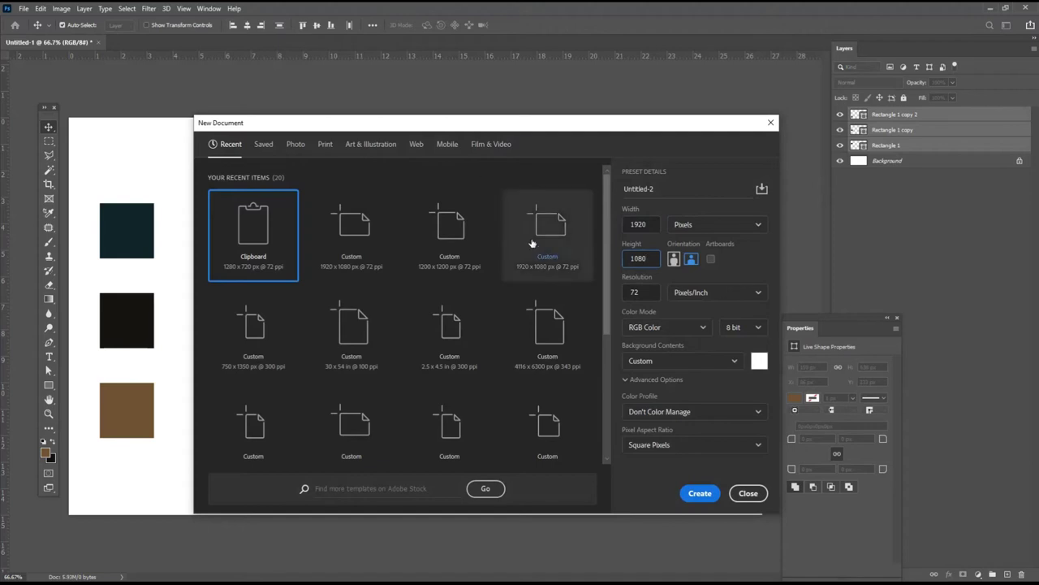
left_click(748, 493)
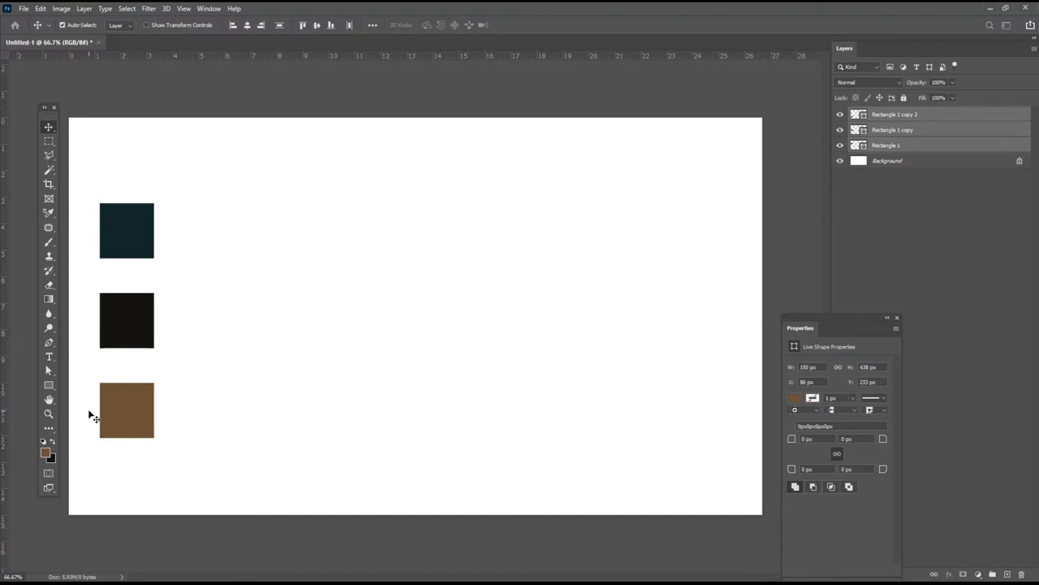
Add Layer 1 above Background, filled with a top-to-bottom dark teal-to-black gradient
key("i")
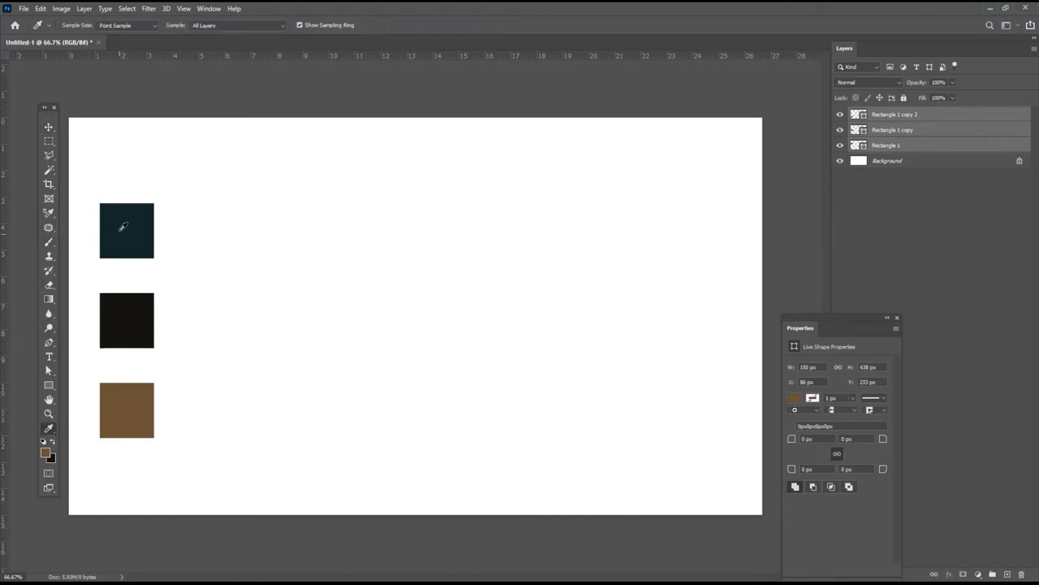
left_click(136, 320)
left_click(909, 162)
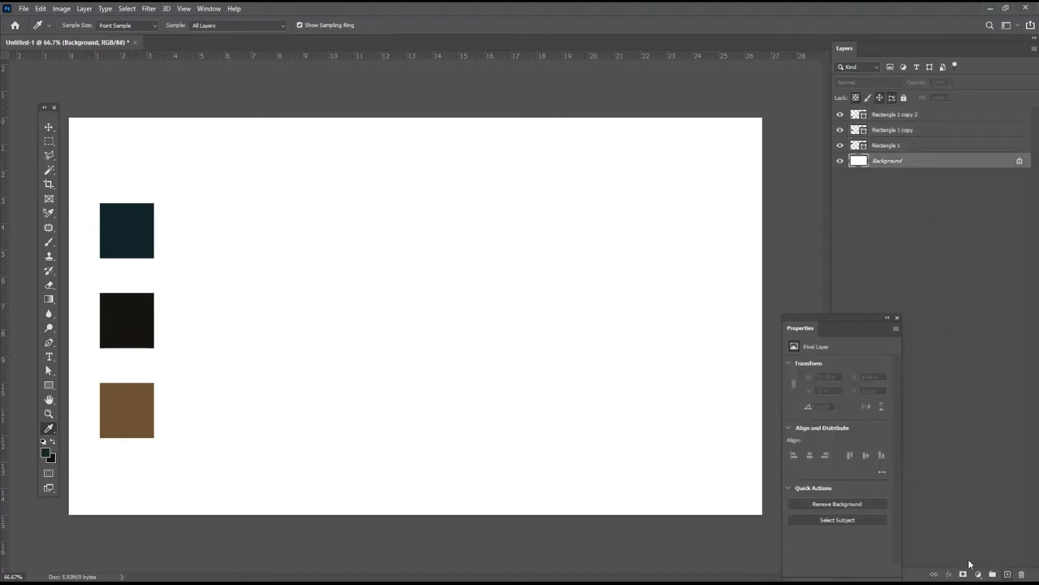
left_click(1007, 573)
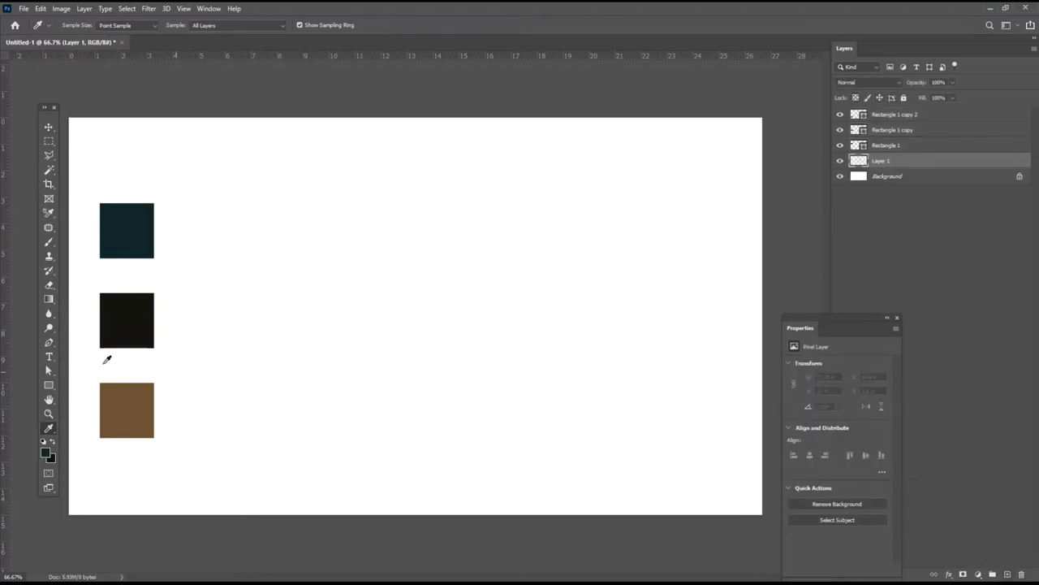
left_click(51, 300)
left_click(102, 25)
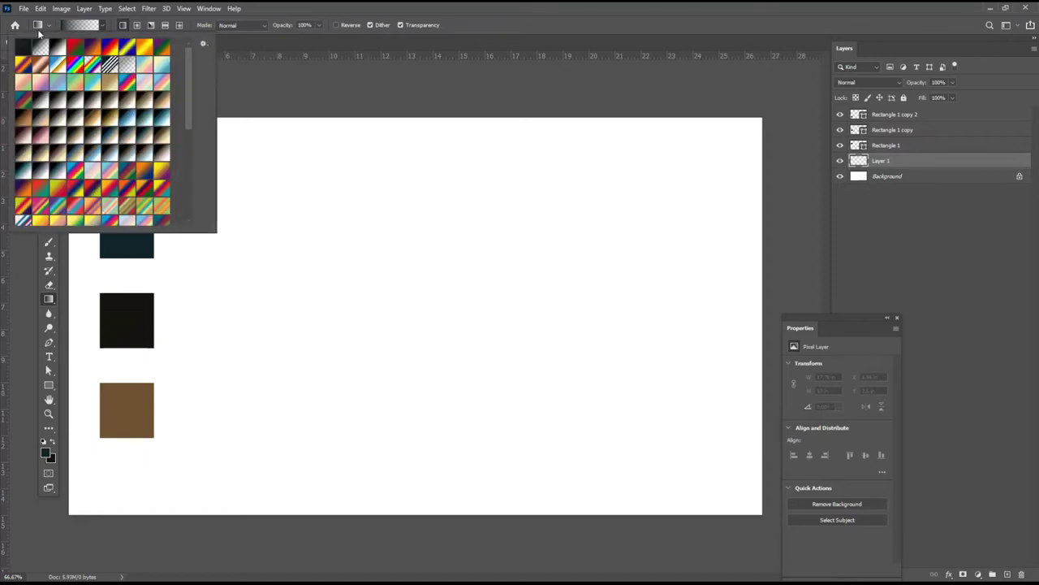
left_click(22, 44)
left_click_drag(446, 169, 463, 492)
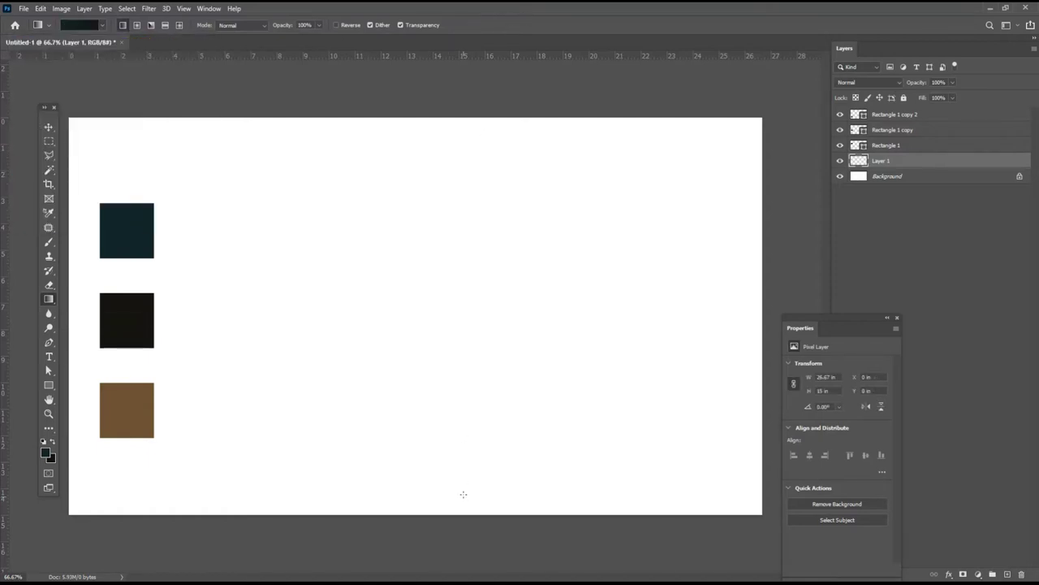
Delete the Rectangle 1 copy and Rectangle 1 swatch layers
left_click(47, 126)
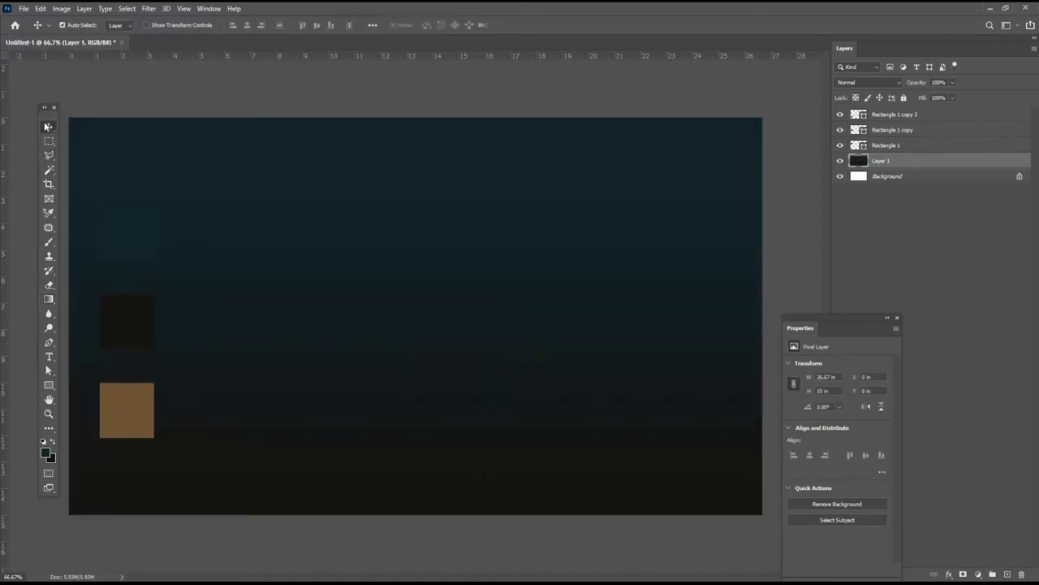
left_click(126, 317)
key("Delete")
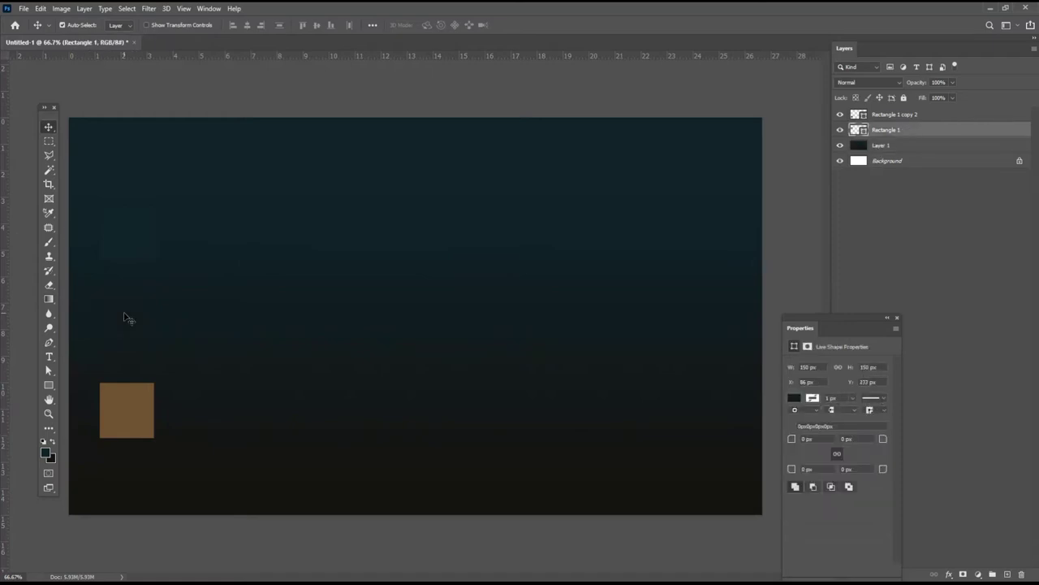
left_click_drag(940, 130, 1021, 573)
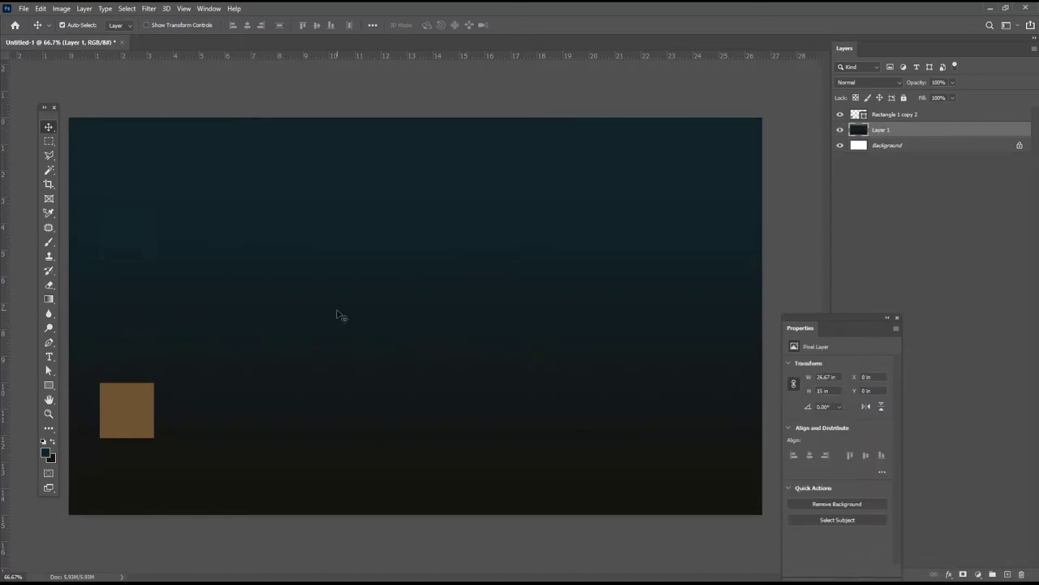
Open images 2.jpg through 5.jpg together
left_click(25, 11)
left_click(34, 32)
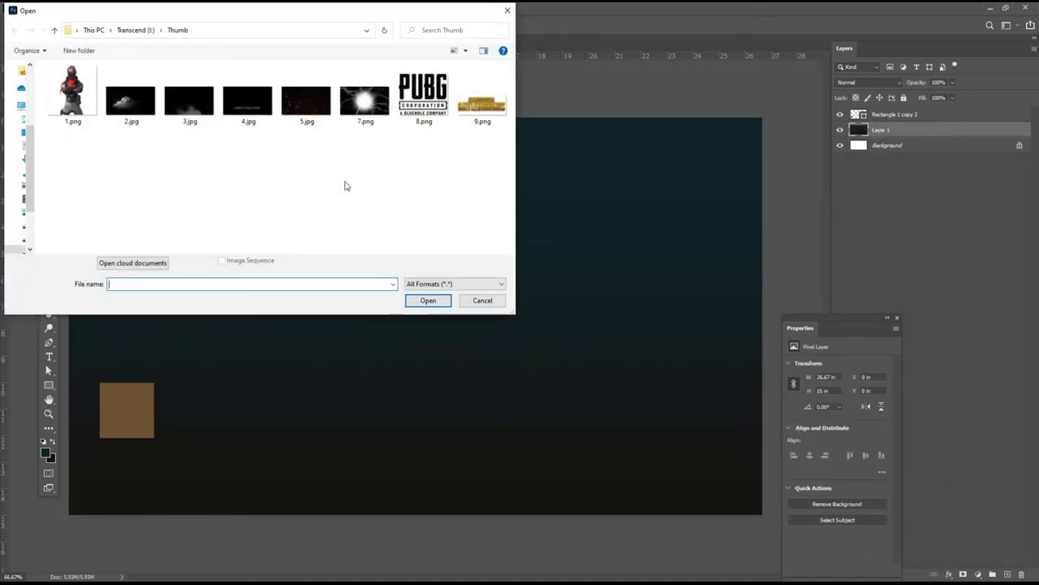
left_click_drag(135, 145, 357, 99)
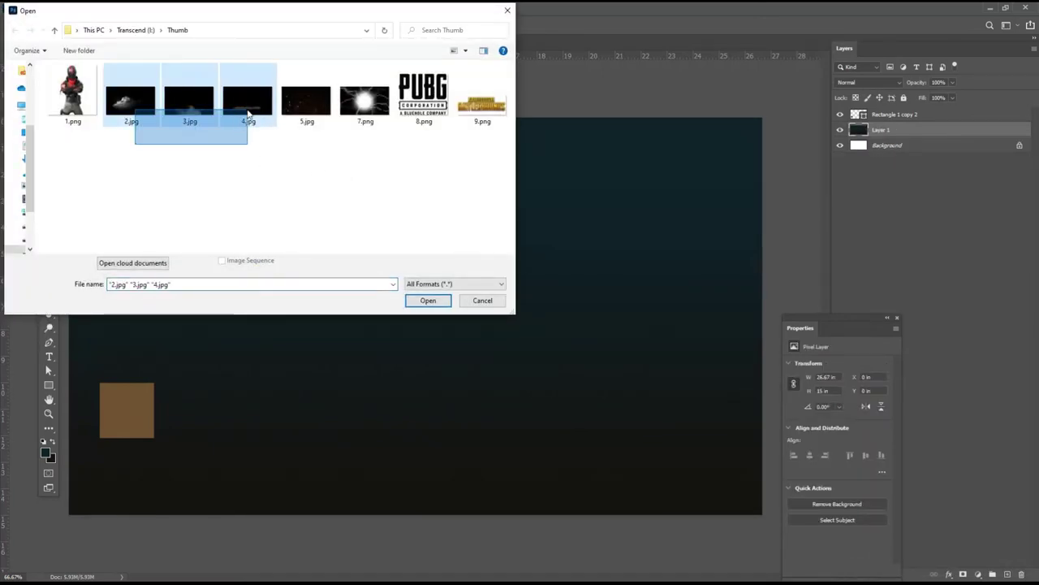
left_click_drag(322, 158, 128, 111)
left_click(443, 305)
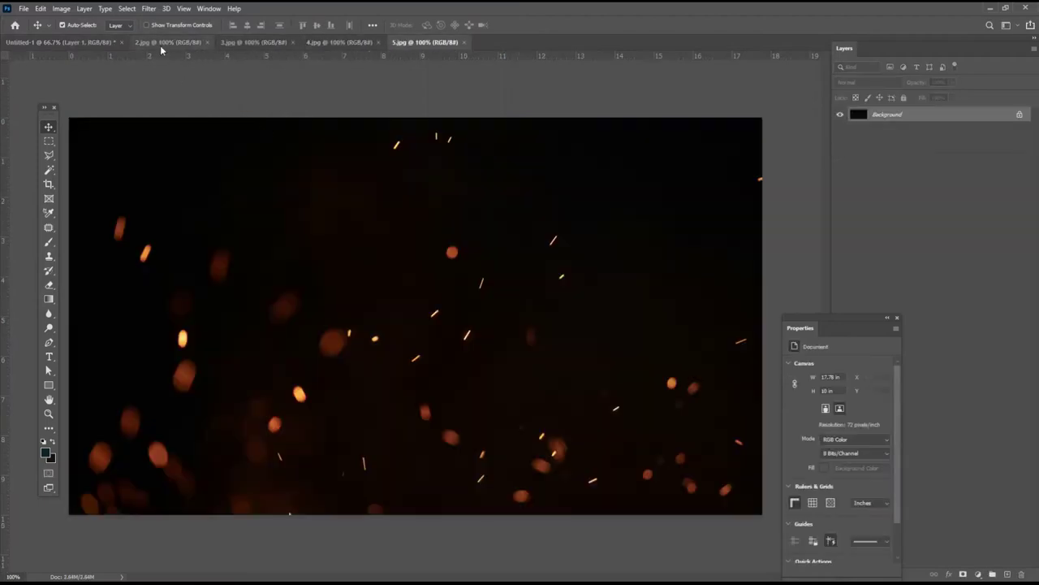
Place the 2.jpg cloud into Untitled-1 as Layer 2, shifted up and right
left_click(160, 42)
left_click(79, 42)
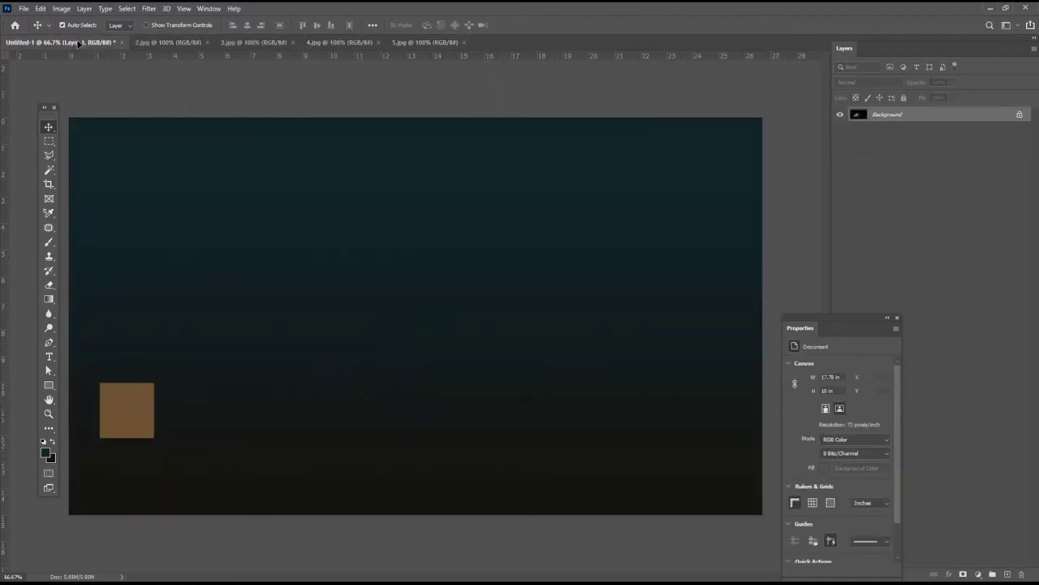
left_click_drag(78, 42, 419, 427)
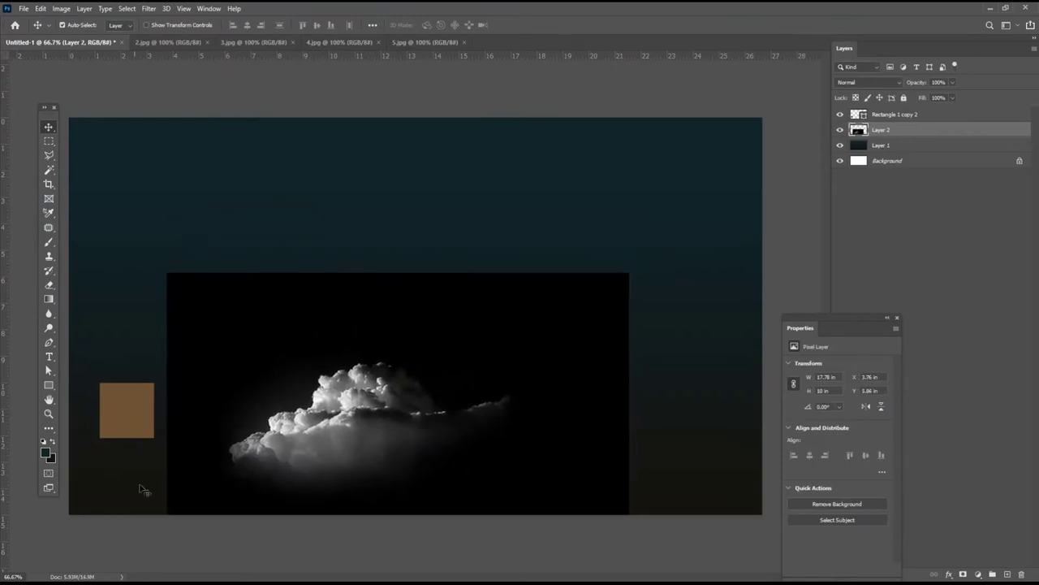
left_click_drag(422, 418, 485, 386)
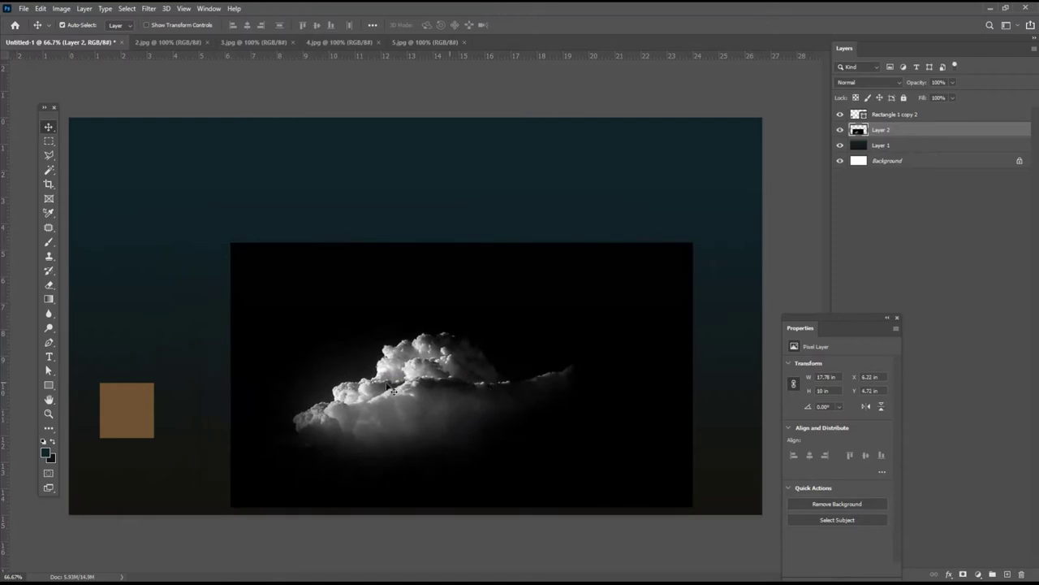
Set the foreground to dark grey #1a1a1a and add a new layer above Layer 1
left_click(46, 452)
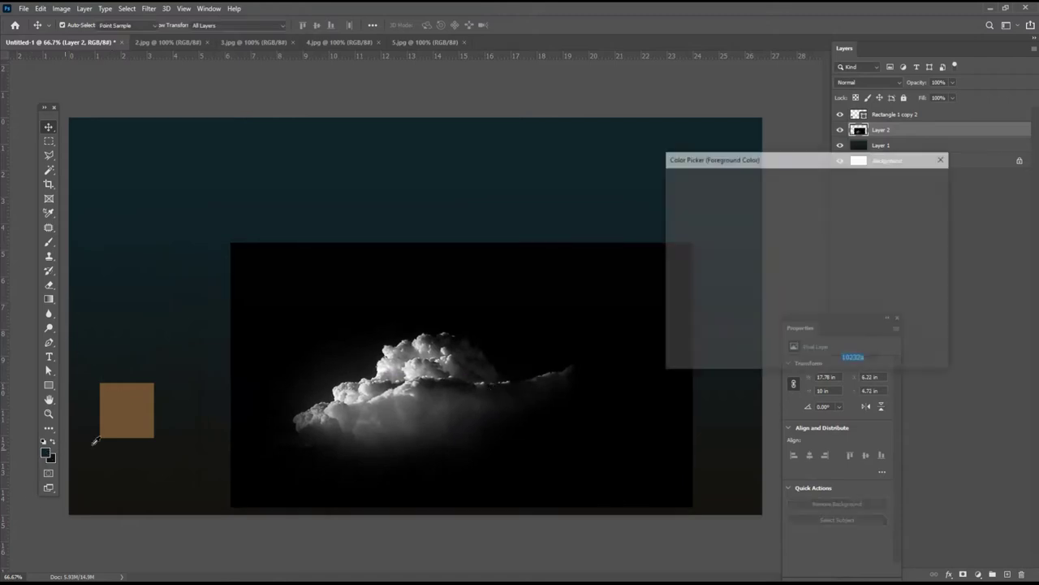
left_click_drag(686, 304, 666, 309)
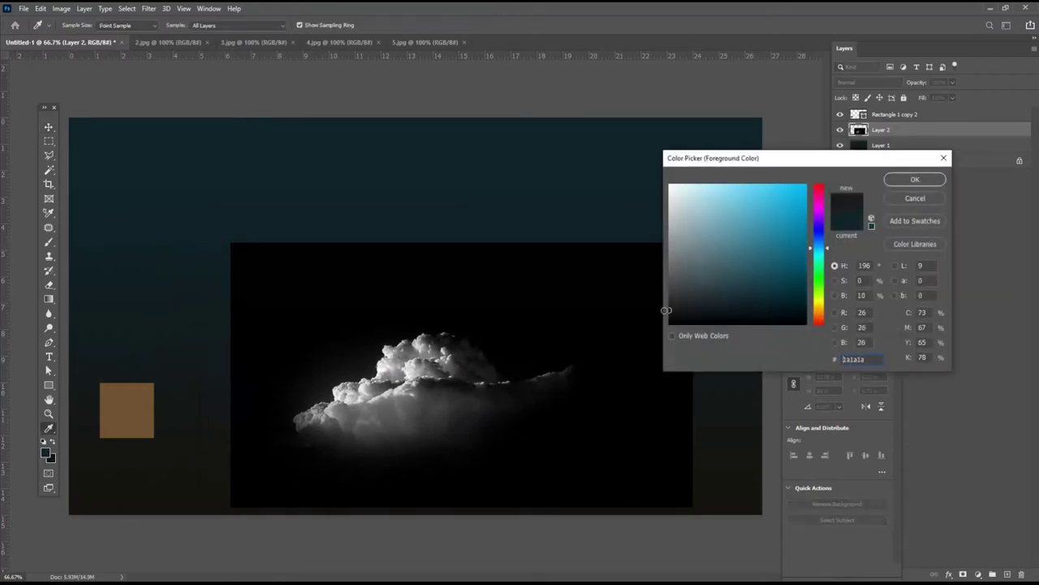
left_click(914, 178)
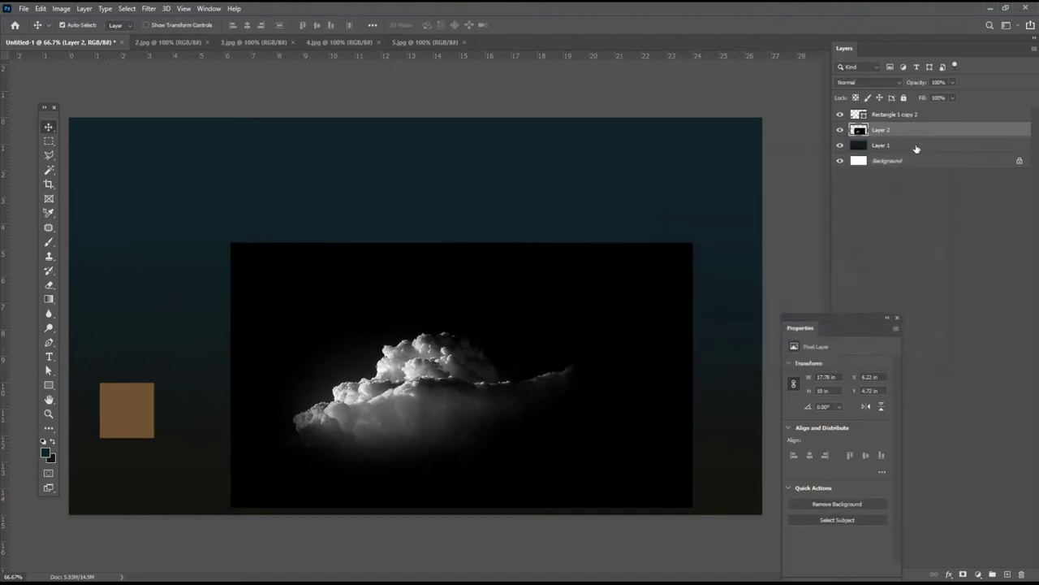
left_click(916, 146)
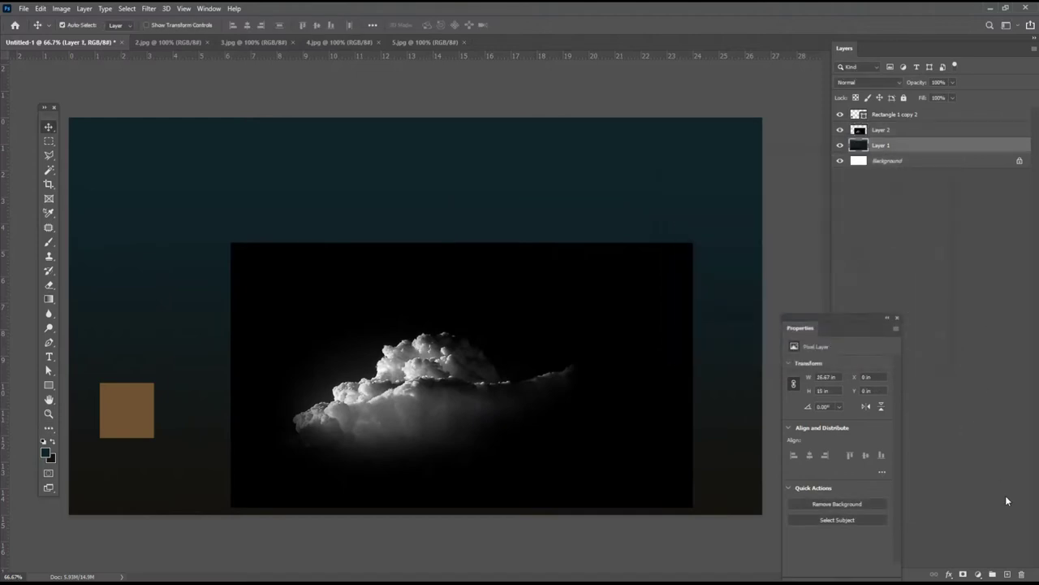
left_click(1006, 574)
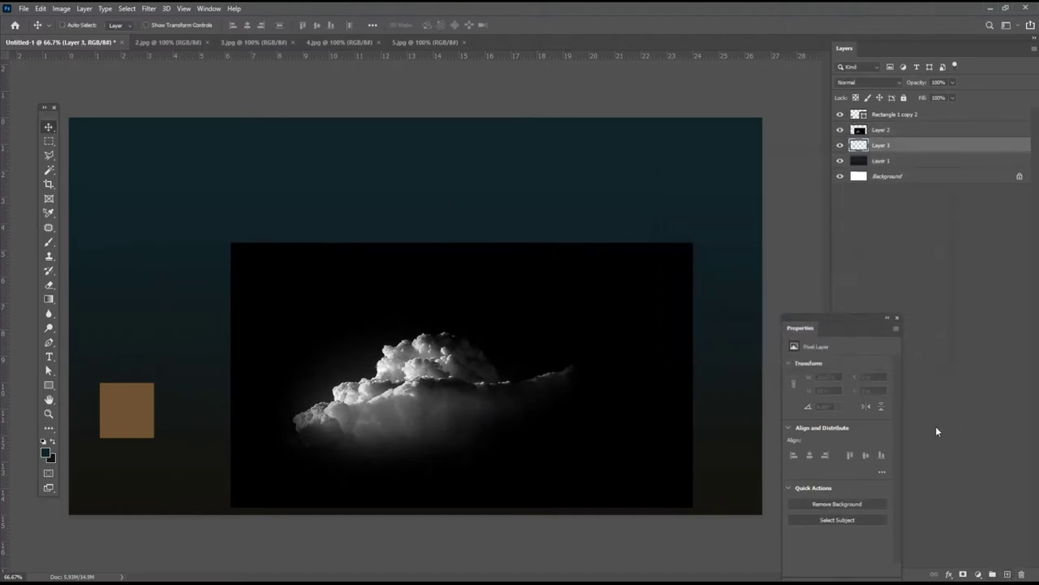
With near-black #0b0b0b and a large brush, paint over the cloud photo's edges
left_click(45, 451)
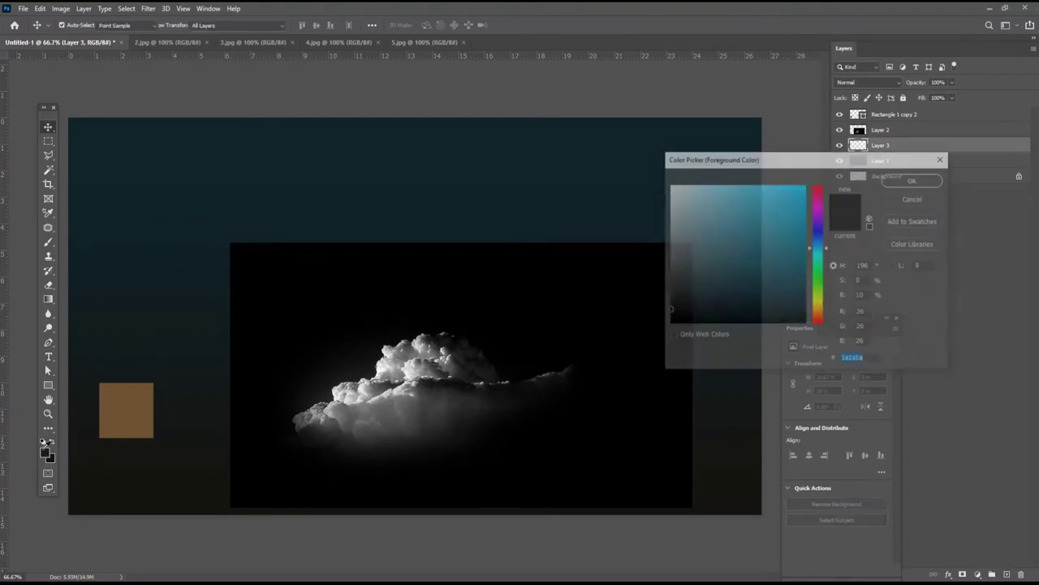
left_click(673, 320)
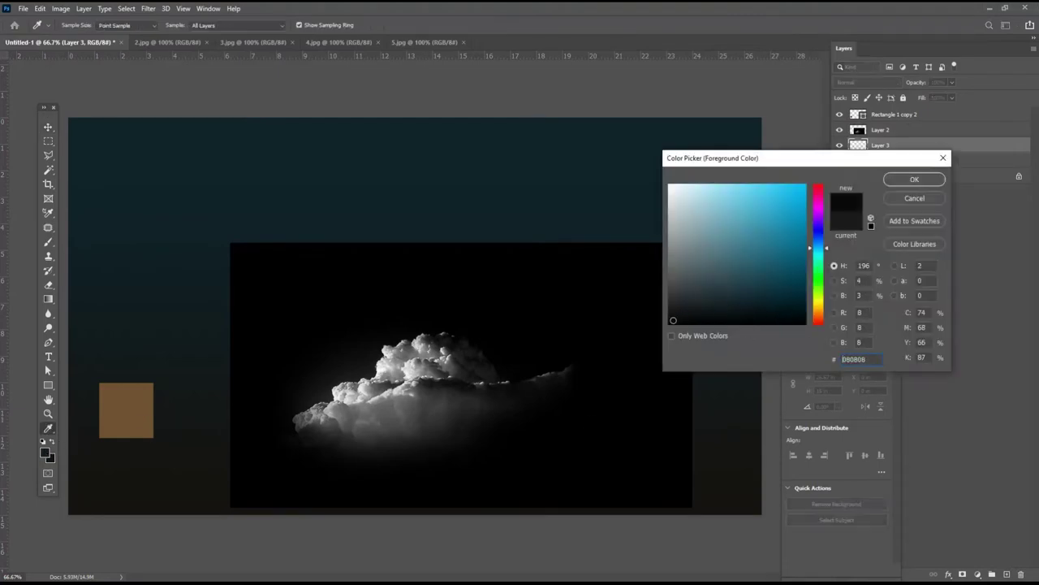
left_click(913, 180)
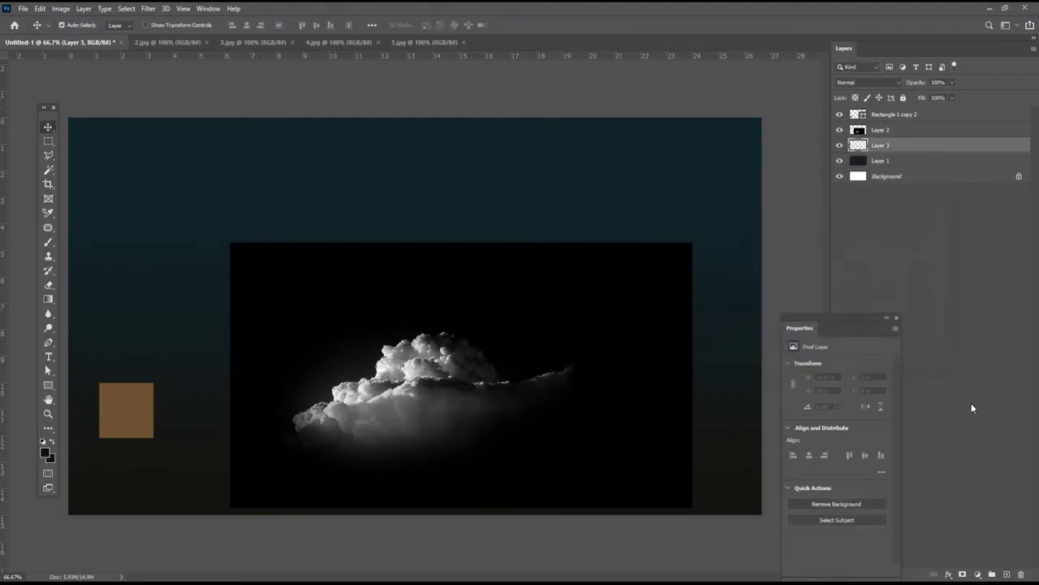
left_click(49, 241)
key("bracketright")
key("bracketright")
key("bracketright")
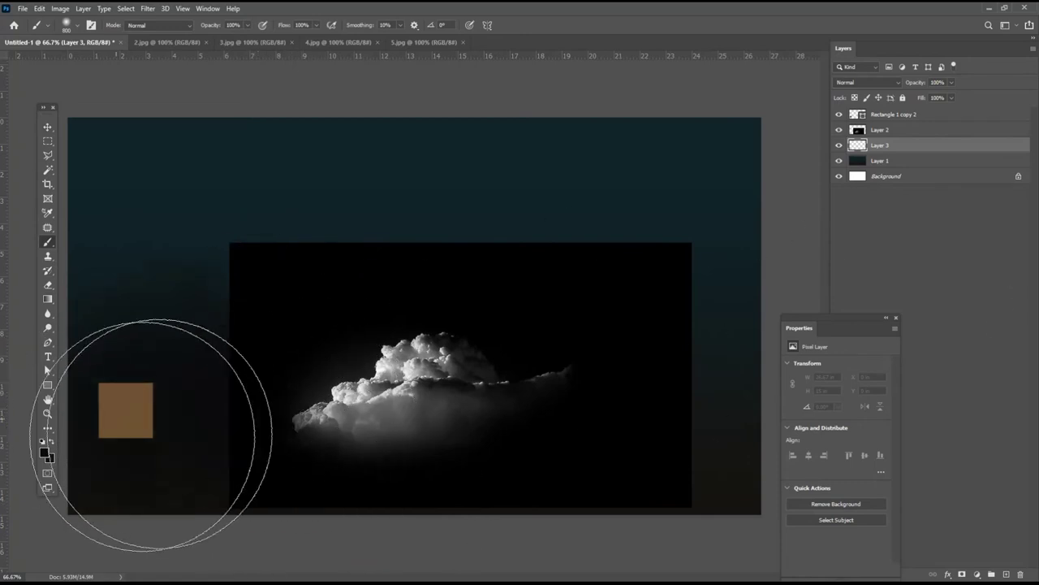
left_click_drag(781, 410, 151, 406)
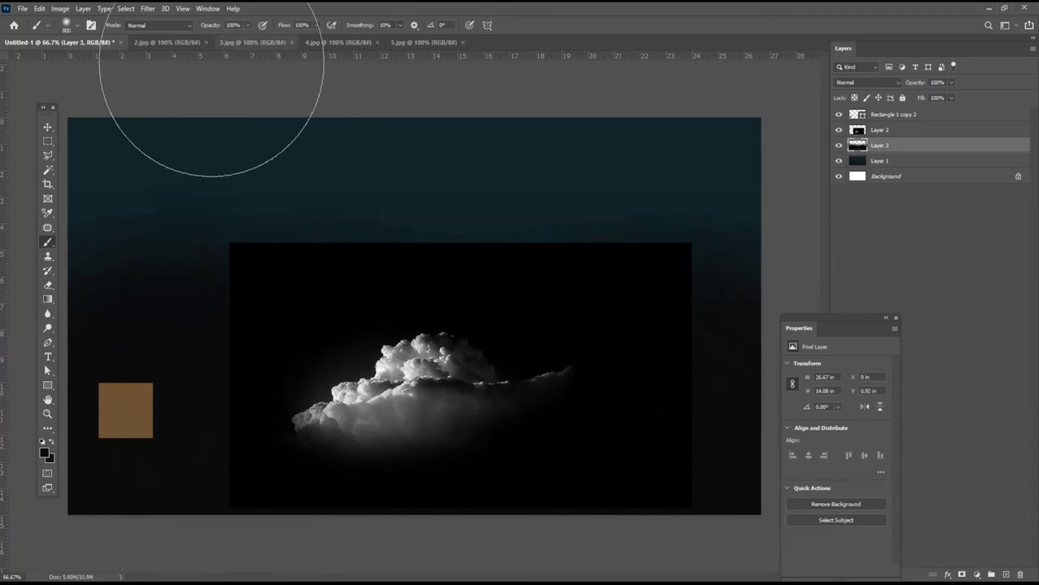
mouse_move(608, 441)
left_mouse_down()
mouse_move(749, 327)
mouse_move(89, 400)
left_mouse_up()
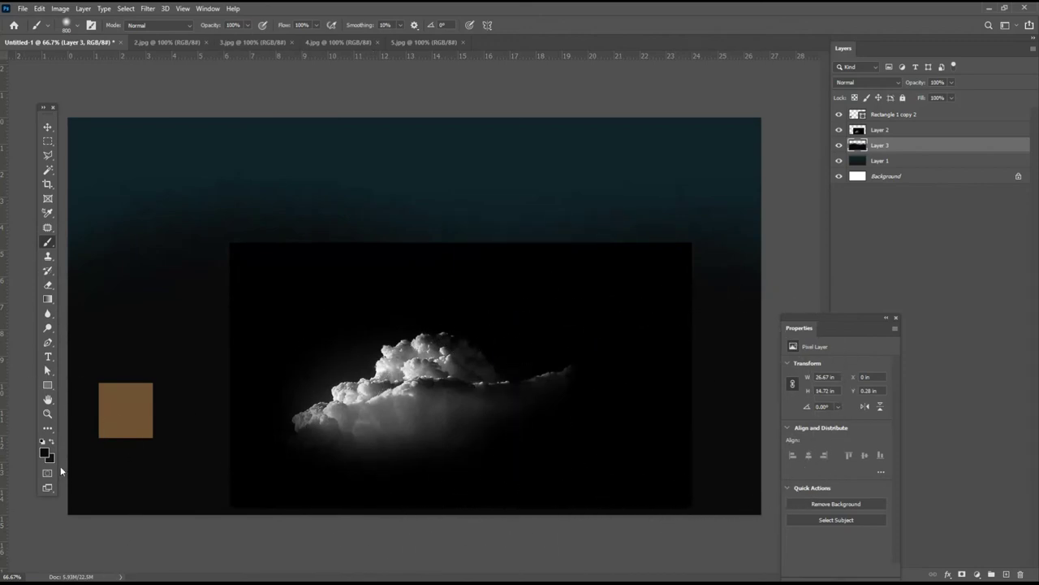
Reset the foreground colour to pure black
left_click(45, 454)
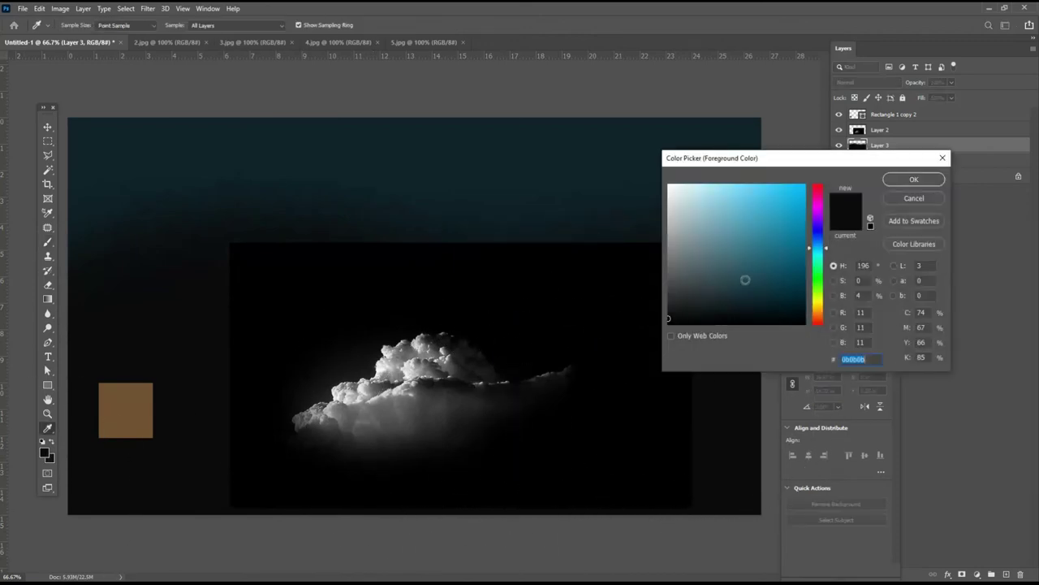
left_click(921, 180)
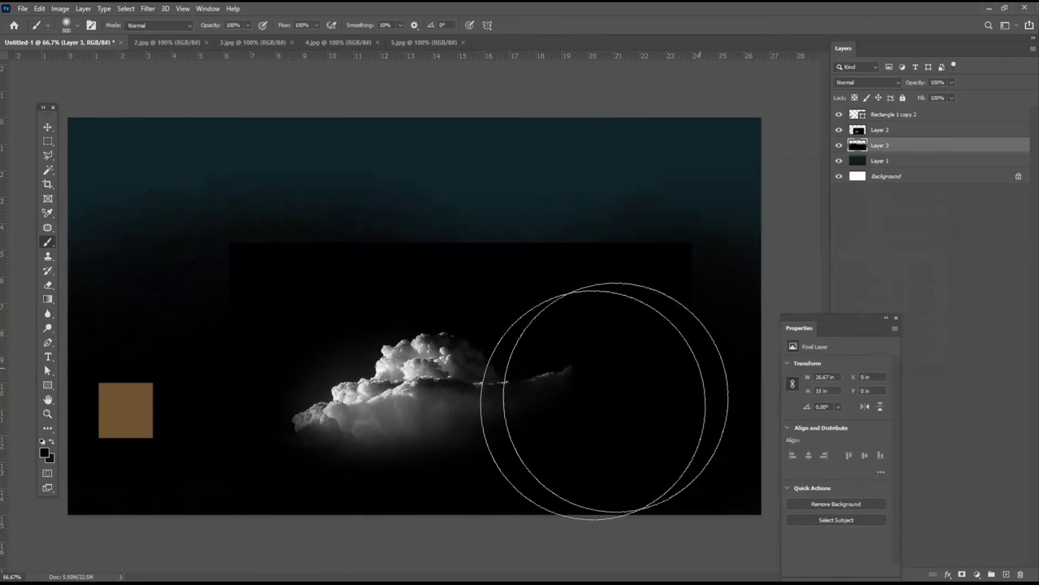
left_click(47, 128)
Lower the big cloud (Layer 2) and set it to Screen blending
left_click_drag(429, 406, 398, 455)
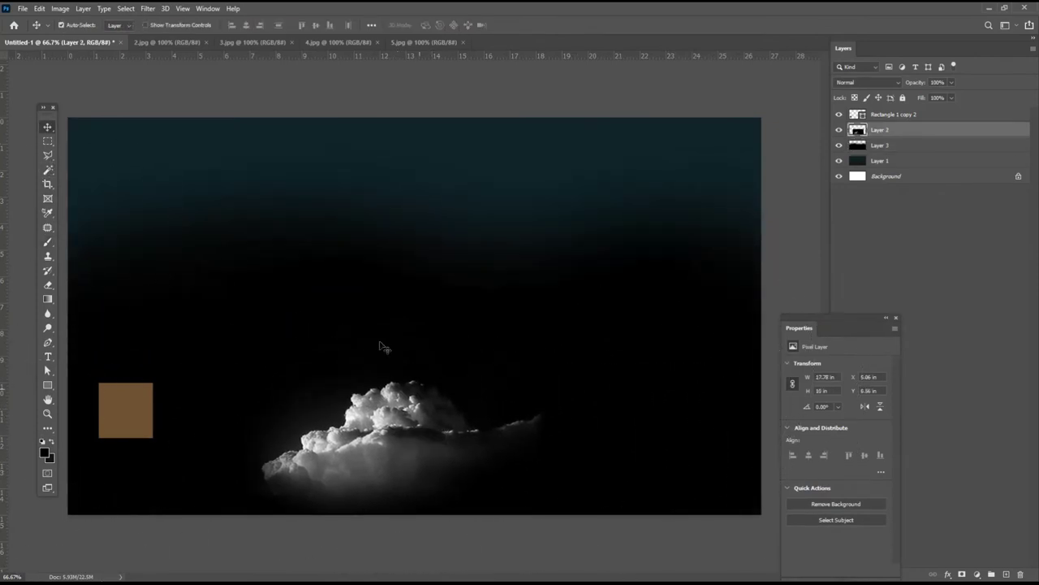
left_click(867, 83)
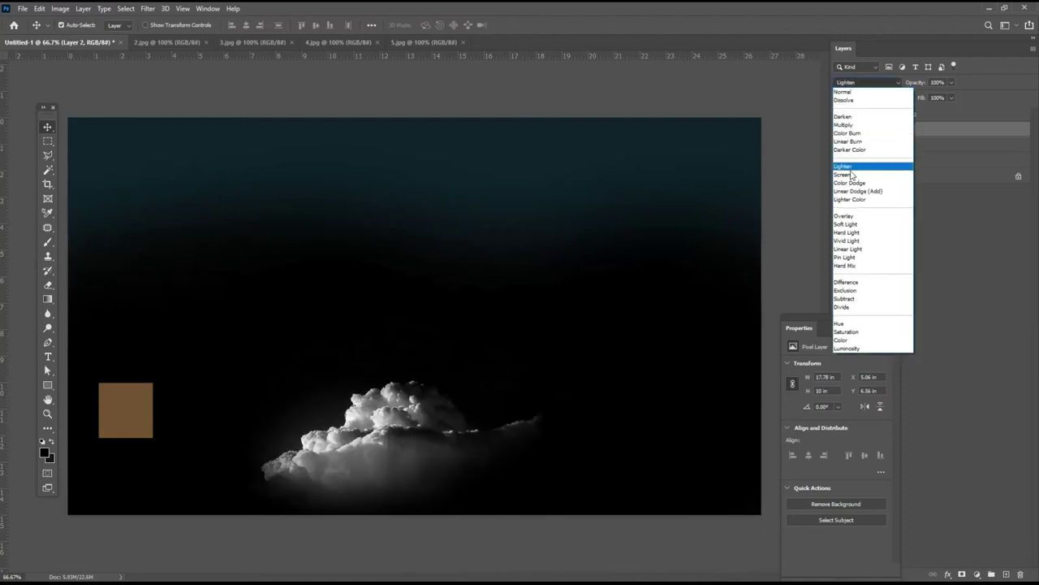
left_click(871, 168)
Add the 4.jpg cloud as Screen-blended Layer 4 along the bottom, rearranging both clouds
left_click(340, 44)
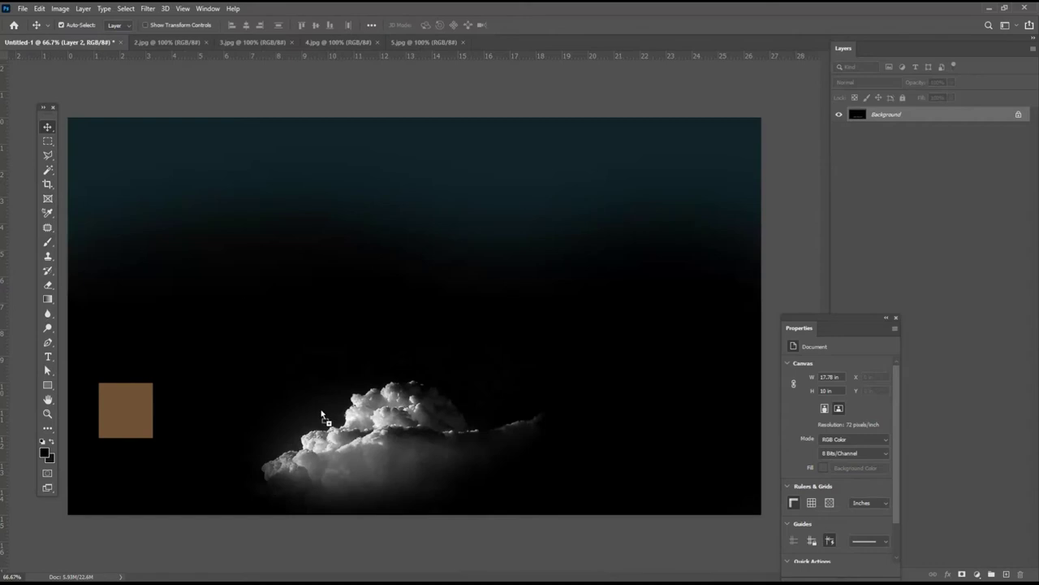
left_click_drag(54, 45, 289, 457)
left_click(894, 82)
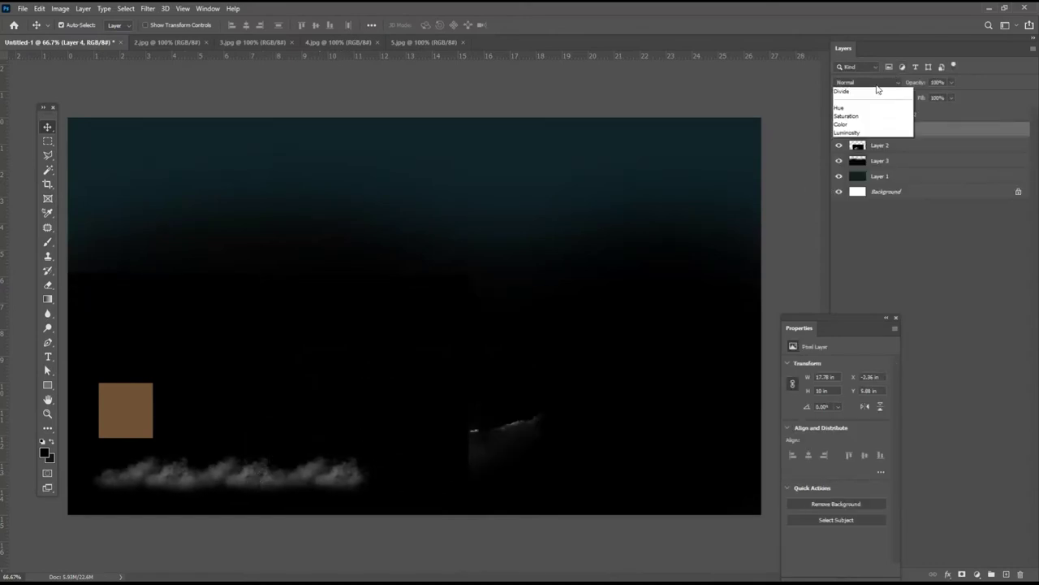
left_click(870, 168)
mouse_move(346, 493)
left_mouse_down()
mouse_move(550, 439)
mouse_move(573, 469)
left_mouse_up()
left_click_drag(291, 483, 309, 507)
mouse_move(474, 489)
left_mouse_down()
mouse_move(377, 472)
mouse_move(356, 480)
left_mouse_up()
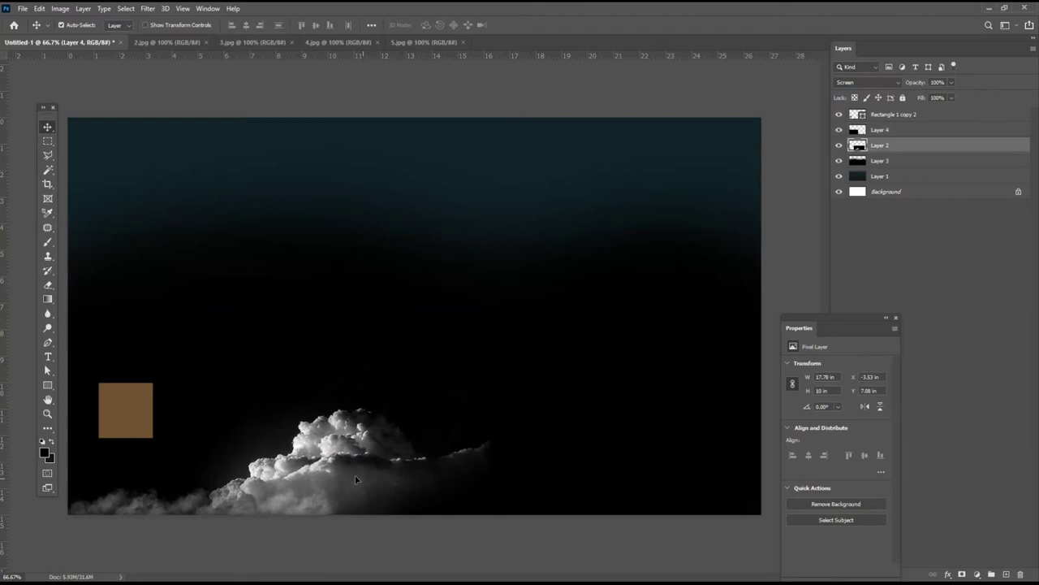
left_click(341, 42)
Close 4.jpg and add the 3.jpg smoke as Screen-blended Layer 5
left_click(377, 43)
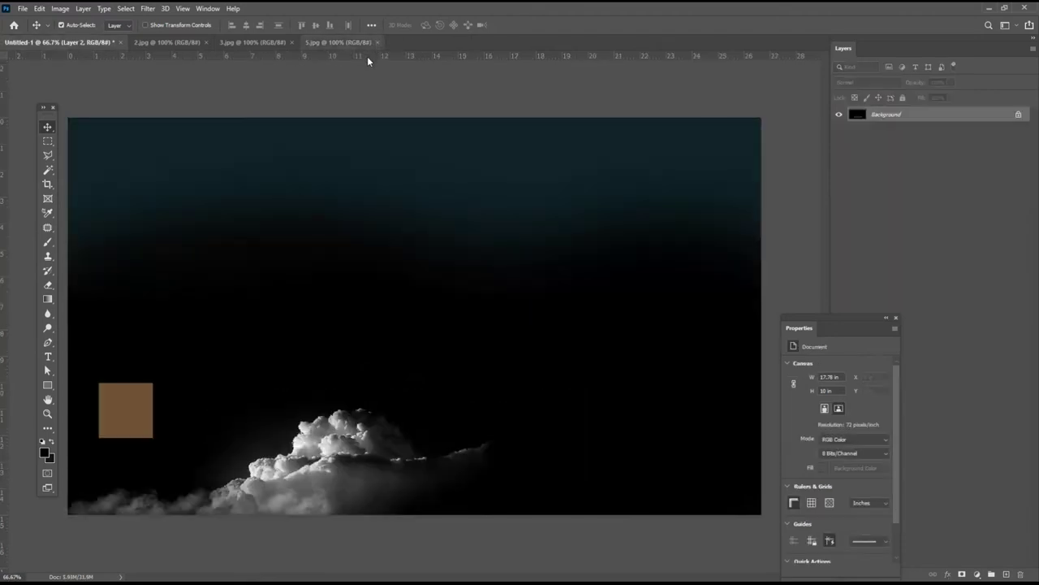
left_click(253, 43)
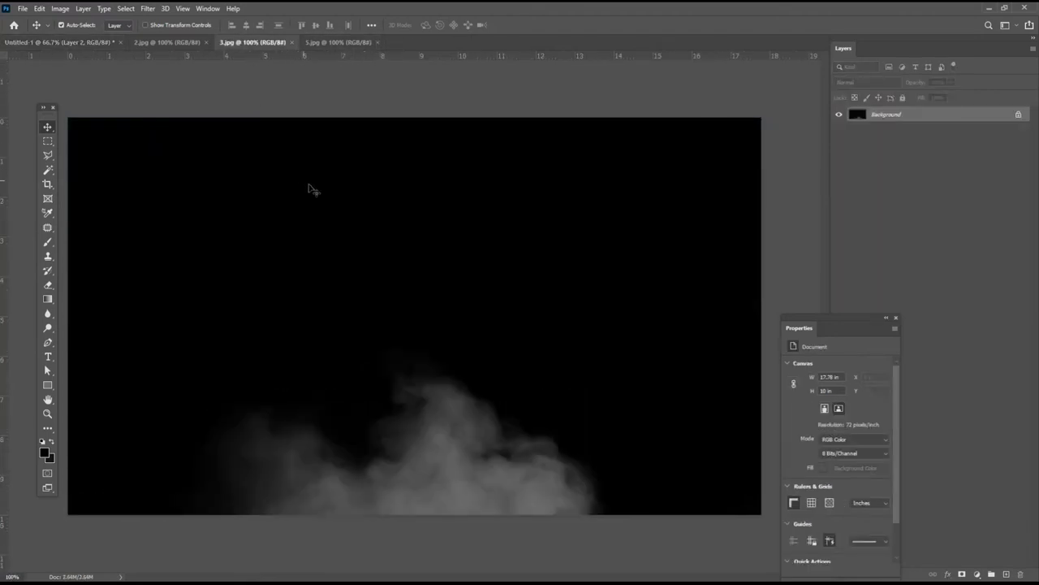
mouse_move(84, 46)
left_mouse_down()
mouse_move(471, 447)
mouse_move(545, 463)
left_mouse_up()
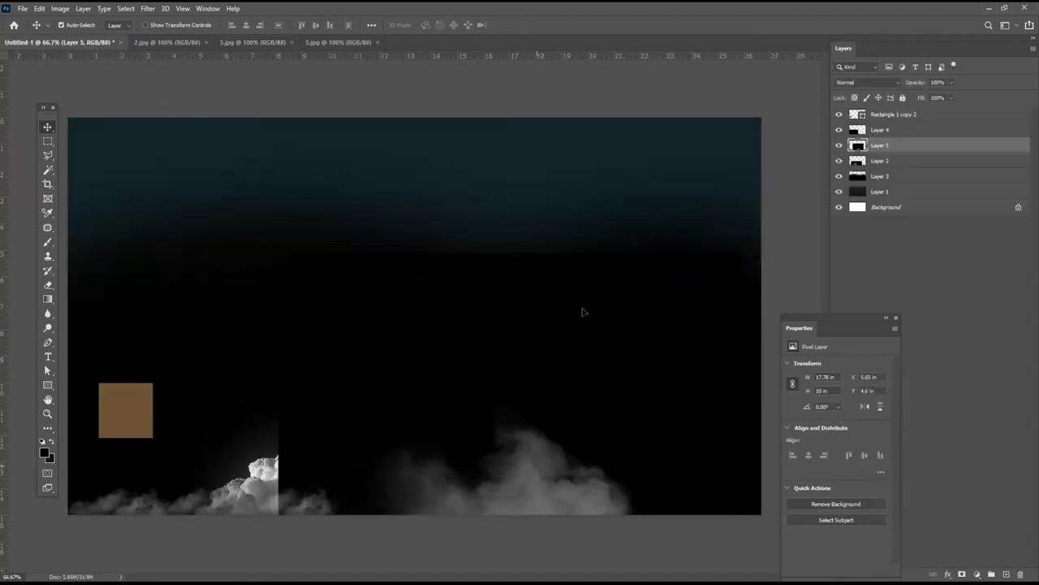
left_click(871, 82)
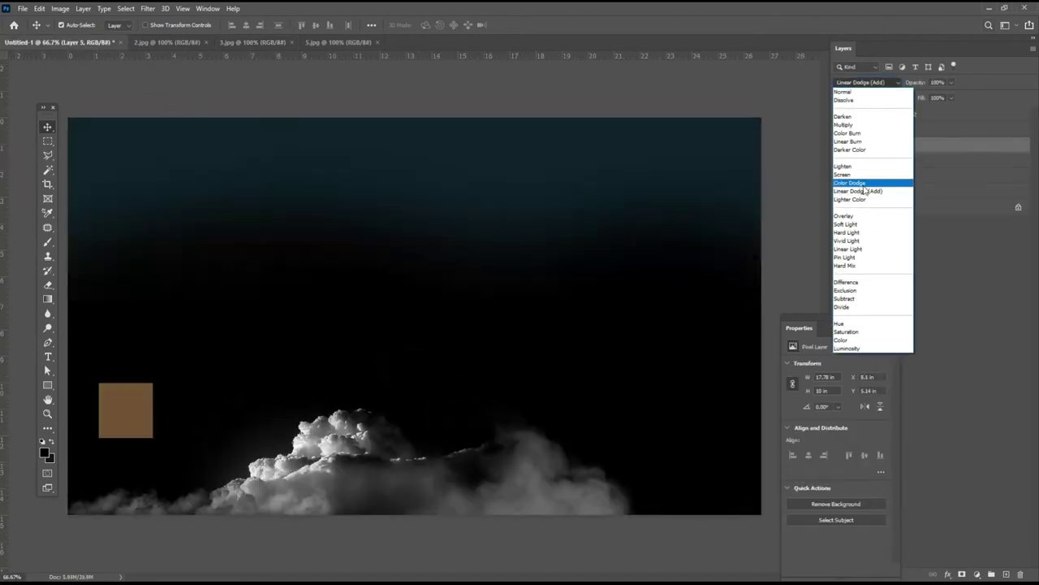
left_click(869, 171)
Arrange the smoke to the lower right, the big cloud centred, and low clouds beneath
mouse_move(487, 485)
left_mouse_down()
mouse_move(569, 458)
mouse_move(527, 467)
left_mouse_up()
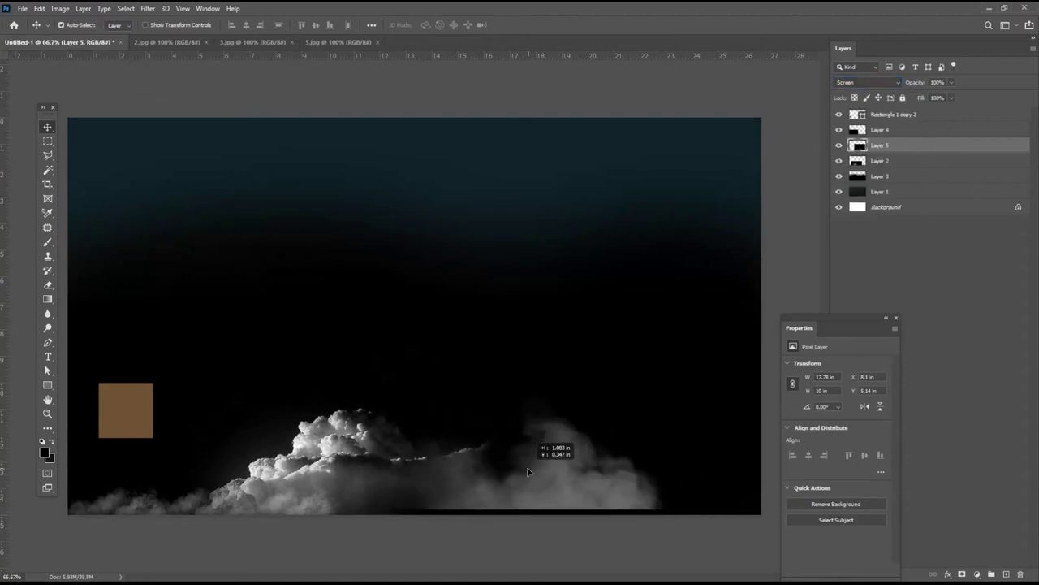
mouse_move(317, 455)
left_mouse_down()
mouse_move(414, 477)
mouse_move(337, 428)
mouse_move(418, 193)
left_mouse_up()
left_click_drag(414, 449, 527, 459)
mouse_move(346, 458)
left_mouse_down()
mouse_move(395, 469)
mouse_move(370, 426)
left_mouse_up()
left_click_drag(239, 293, 239, 504)
Scale the big cloud (Layer 2) to 162% and reposition it
left_click(839, 145)
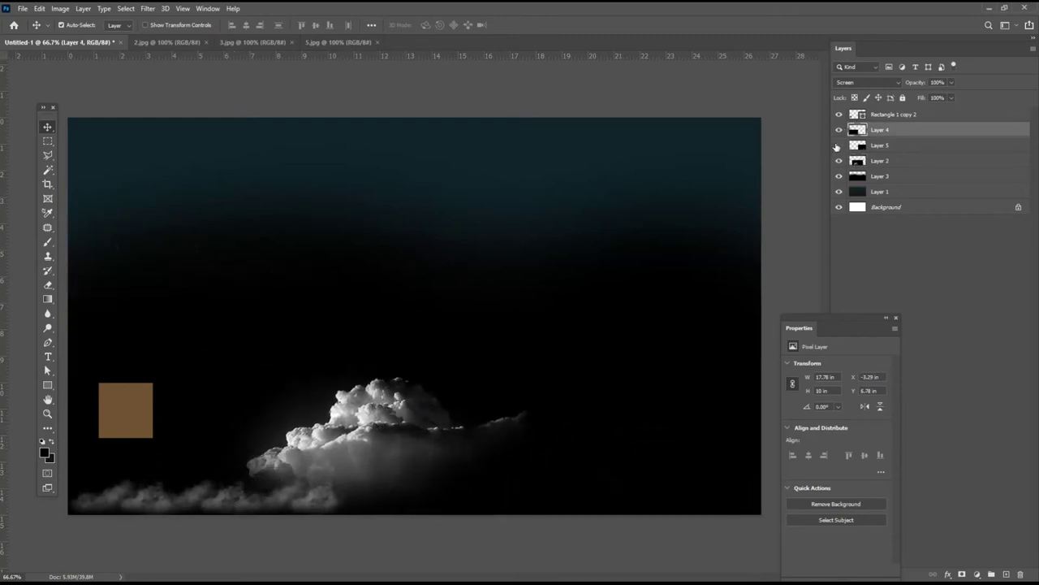
left_click(838, 160)
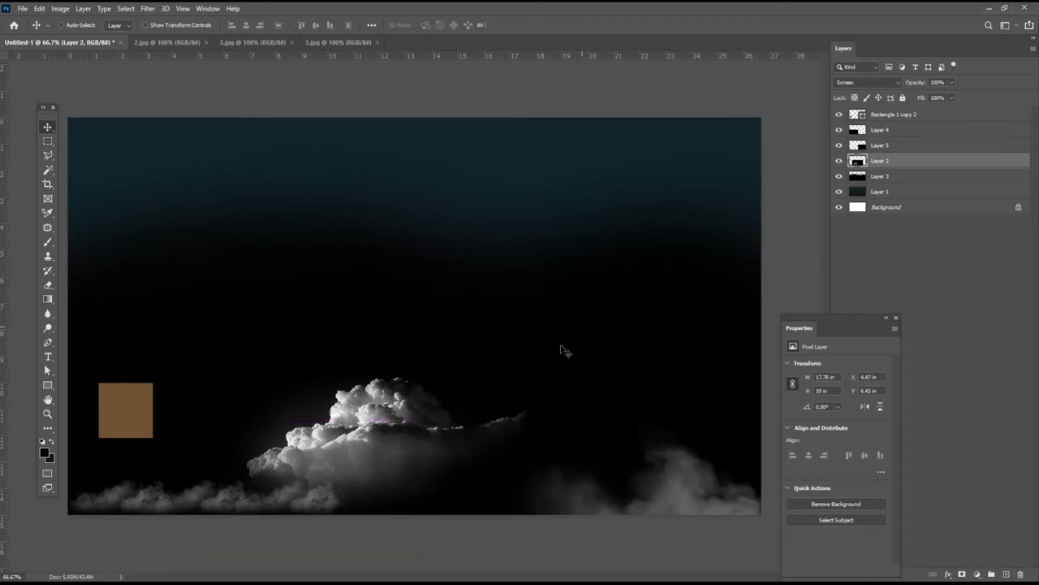
key("ctrl+t")
left_click_drag(647, 285, 791, 204)
mouse_move(504, 381)
left_mouse_down()
mouse_move(526, 394)
mouse_move(505, 382)
left_mouse_up()
key("Return")
Scale the smoke (Layer 5) to about 165%, nudged up and left
left_click(725, 487)
key("ctrl+t")
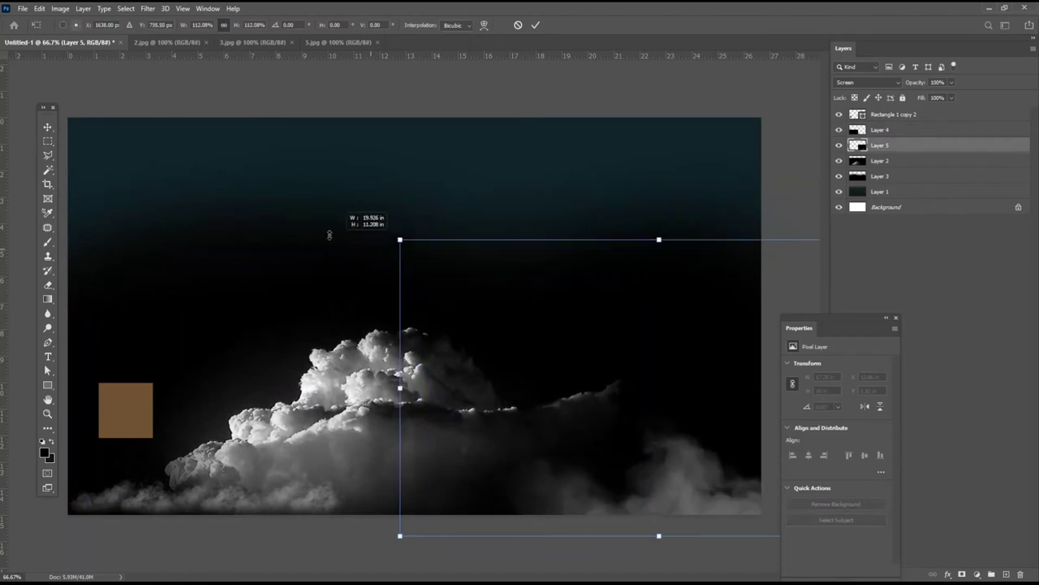
left_click_drag(433, 271, 284, 100)
left_click_drag(600, 490, 563, 479)
key("Return")
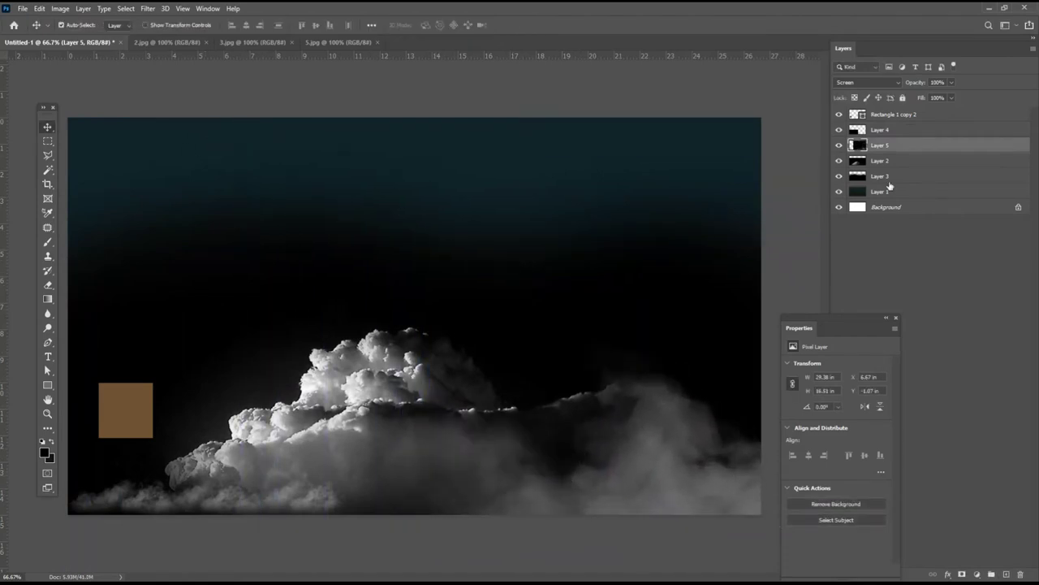
Scale the low cloud band (Layer 4) to 159%
left_click(889, 132)
key("ctrl+t")
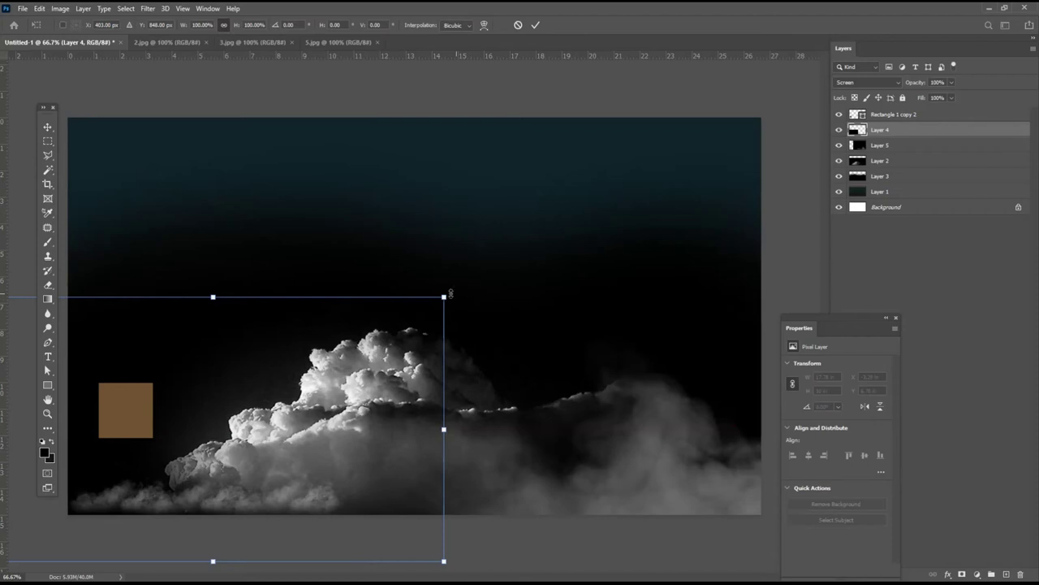
left_click_drag(444, 297, 414, 365)
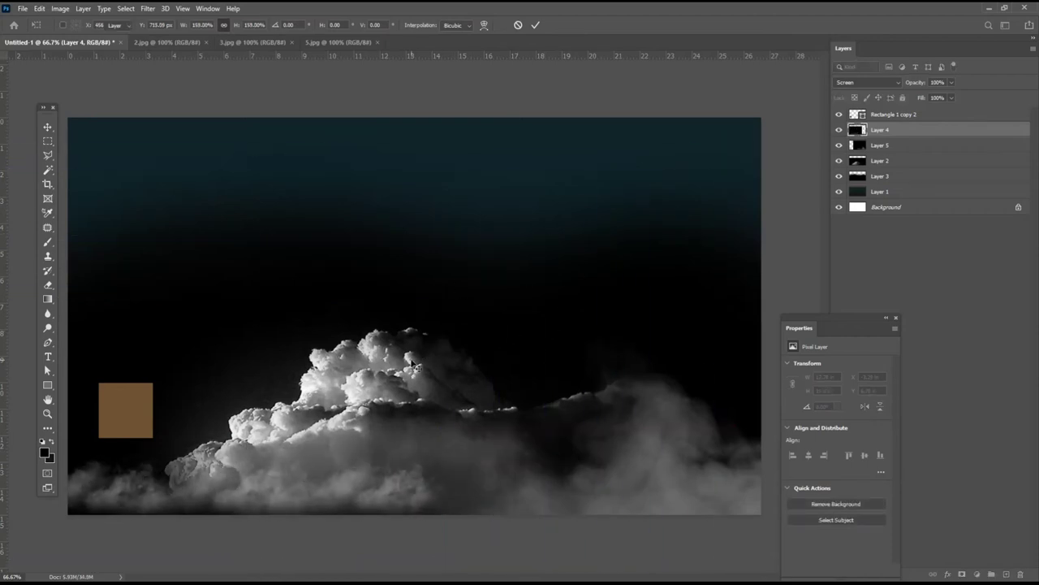
key("Return")
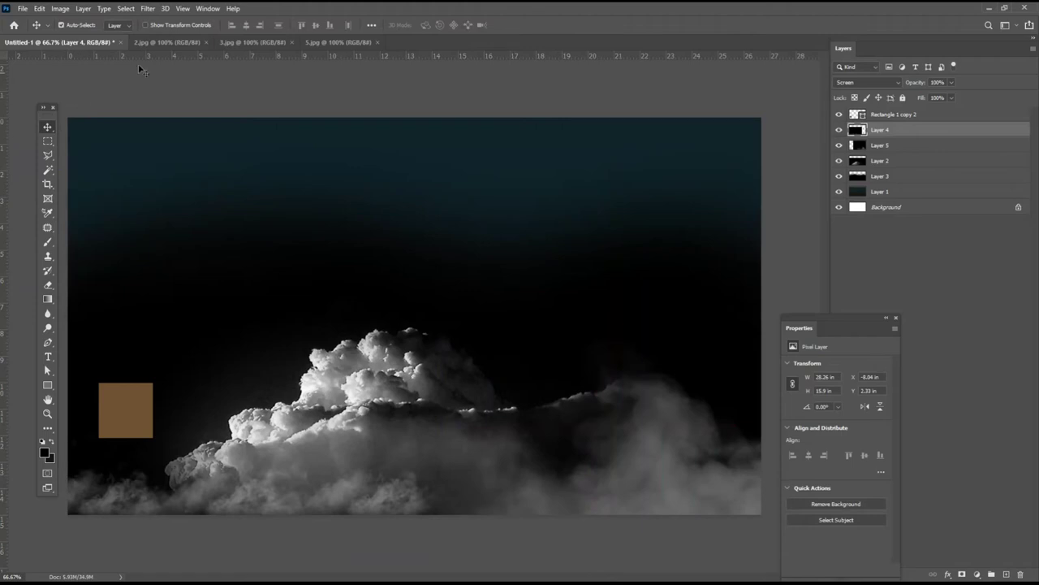
Close 2.jpg and 3.jpg, then open the 1.png character image
left_click(180, 42)
left_click(184, 41)
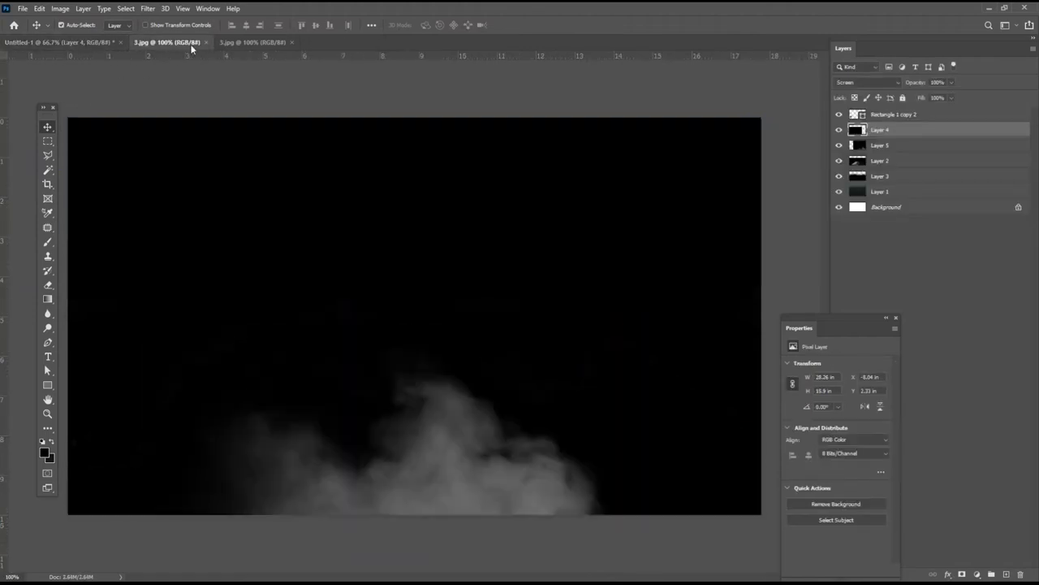
left_click(207, 41)
left_click(23, 8)
left_click(33, 31)
double_click(72, 89)
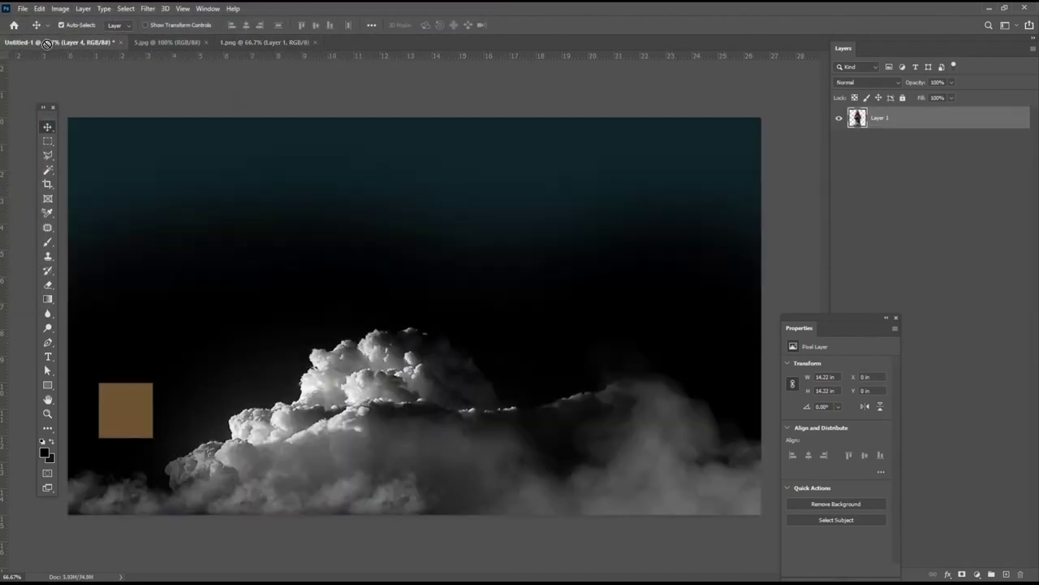
Place the red-helmeted character as Layer 6 centred over the smoke, then show 5.jpg
left_click_drag(41, 39, 536, 368)
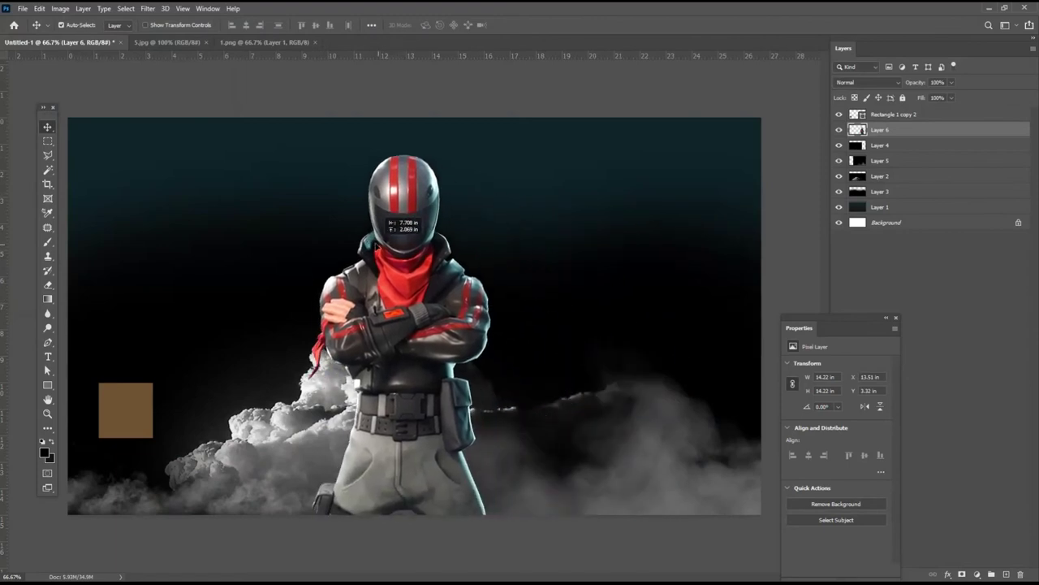
left_click_drag(491, 286, 322, 258)
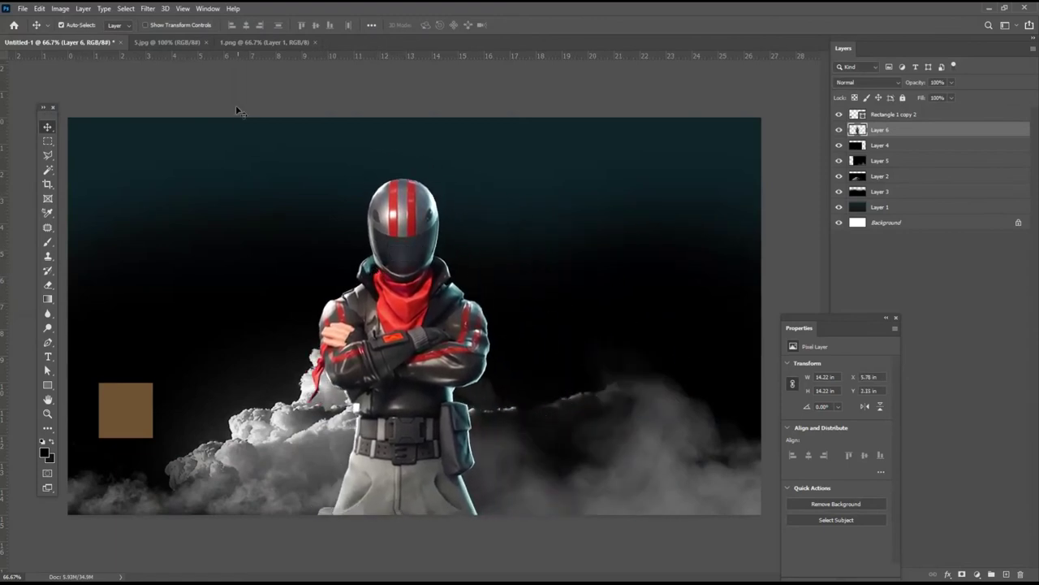
left_click(177, 44)
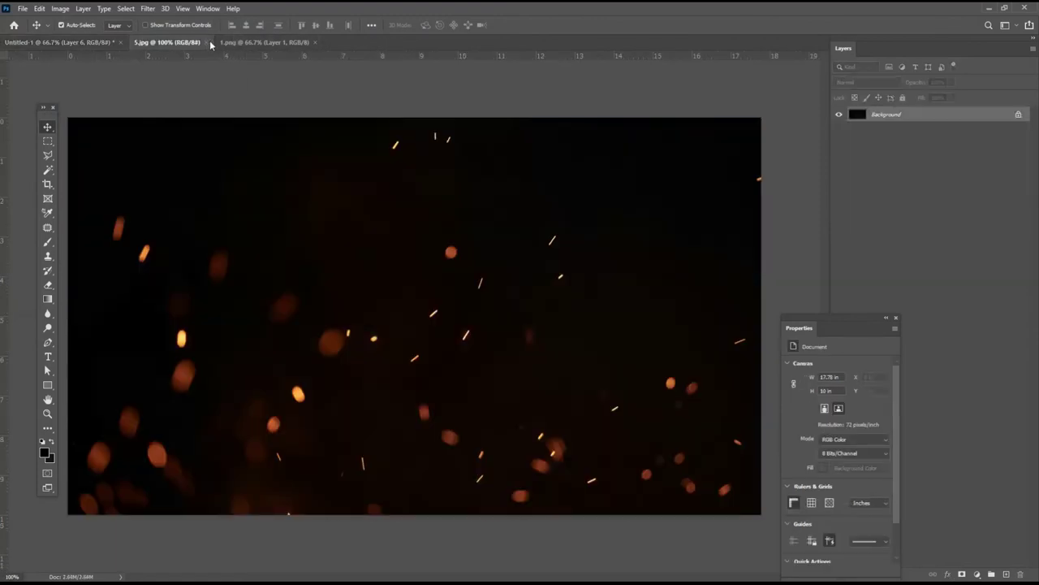
Close 1.png and bring the 5.jpg sparks in, enlarged to cover most of the canvas
left_click(315, 42)
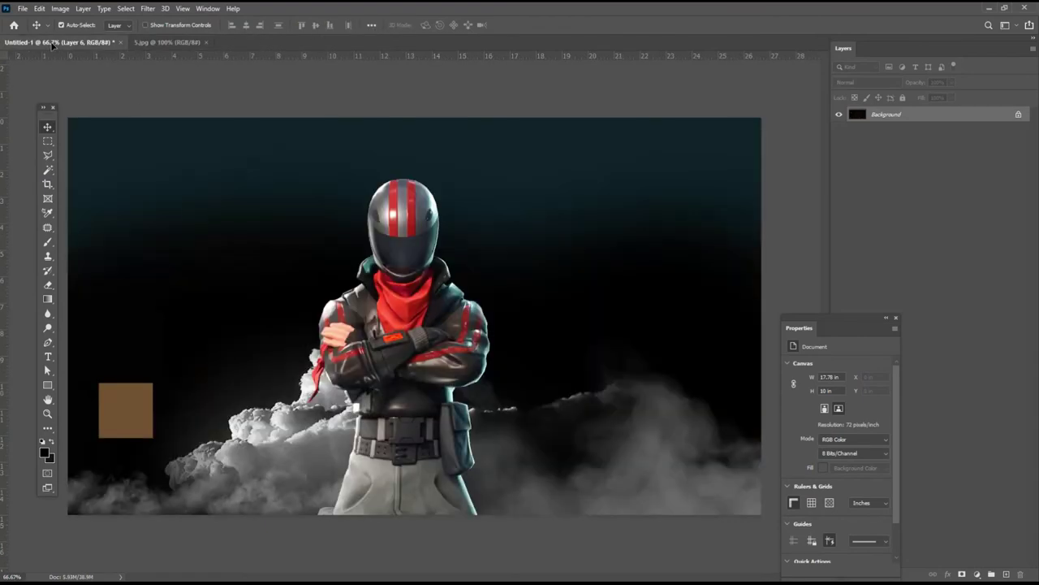
mouse_move(370, 310)
left_mouse_down()
mouse_move(439, 320)
mouse_move(573, 434)
left_mouse_up()
key("ctrl+t")
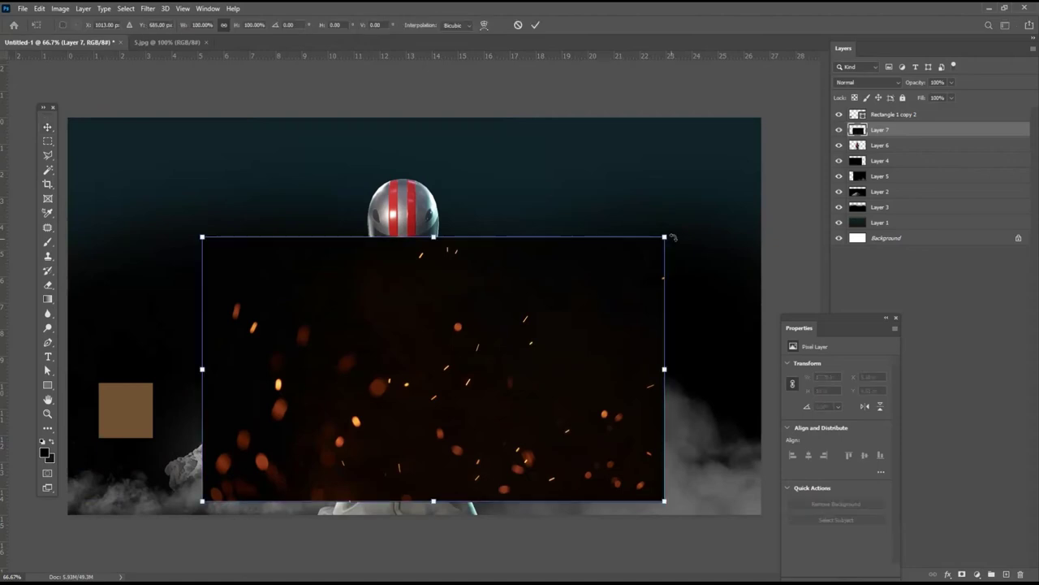
left_click_drag(664, 234, 803, 169)
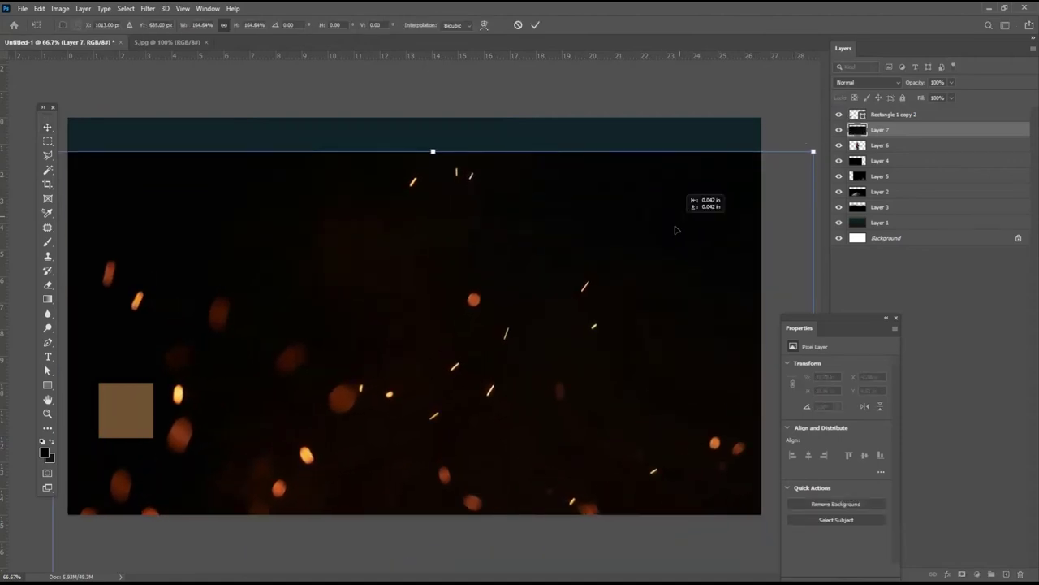
key("Return")
Set the sparks layer to Screen, shift it up slightly, and select Layer 4
left_click(867, 82)
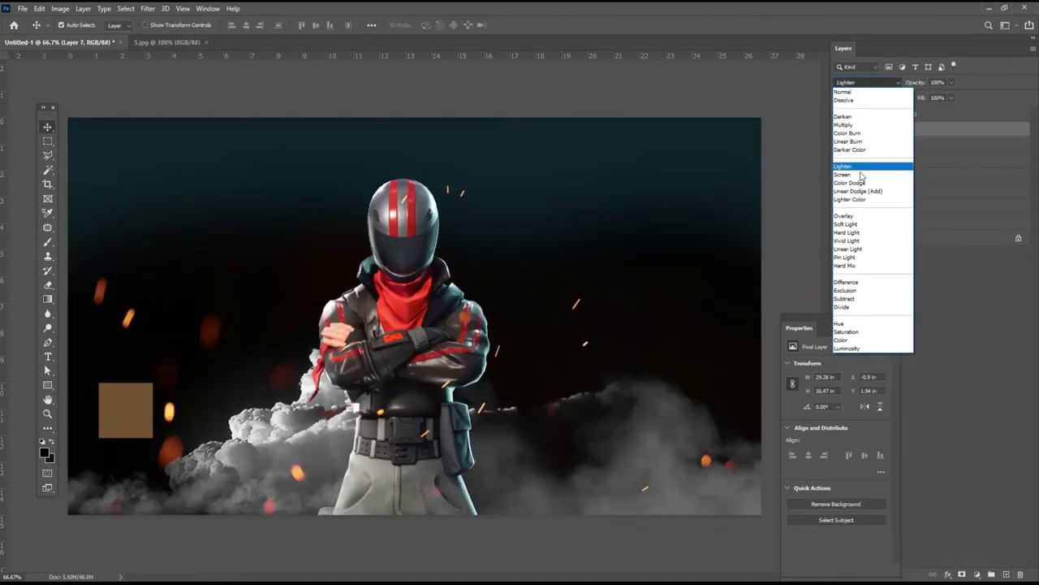
left_click(861, 175)
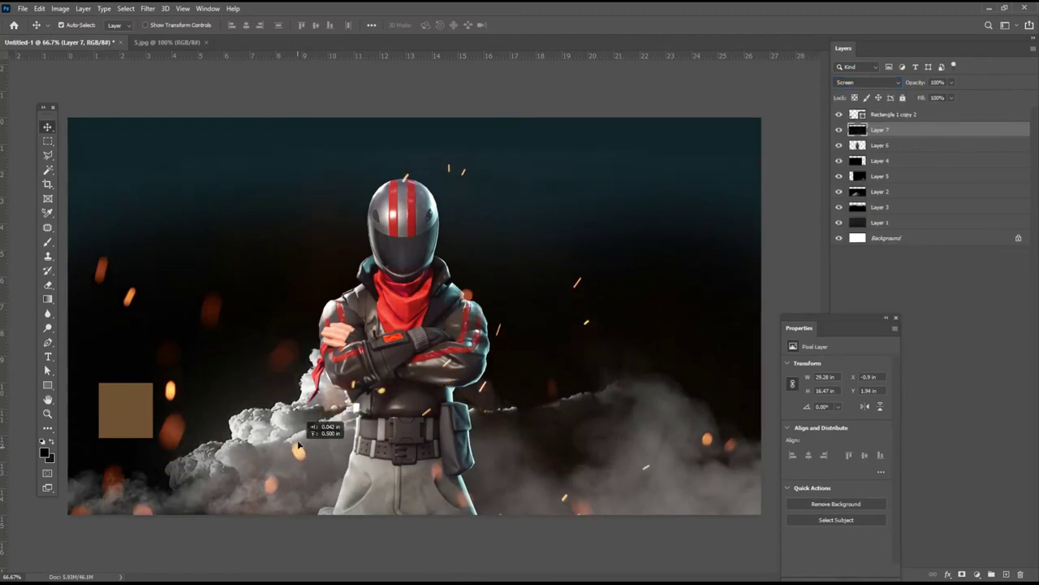
left_click_drag(298, 476, 309, 408)
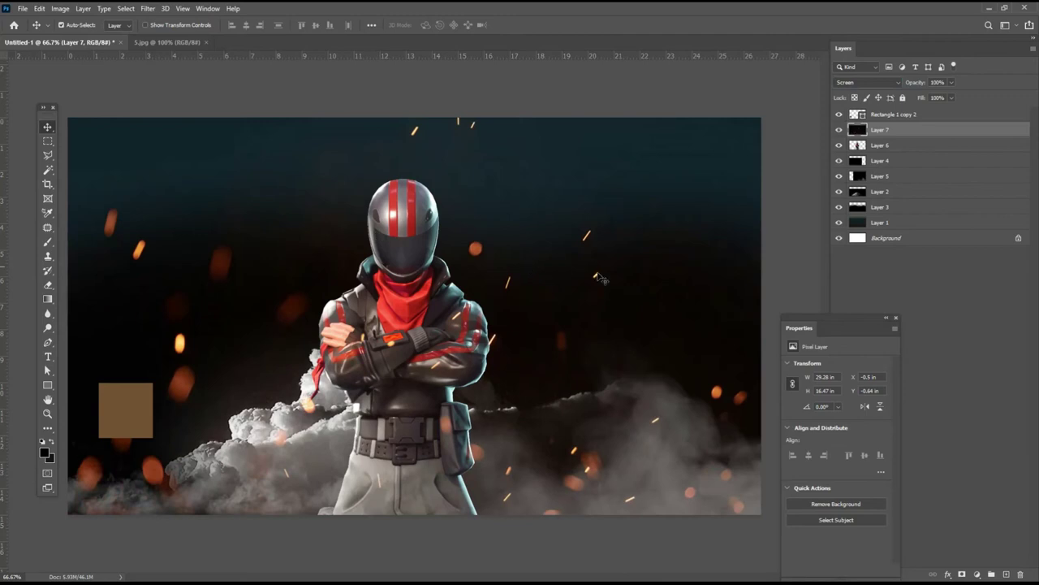
left_click(909, 162)
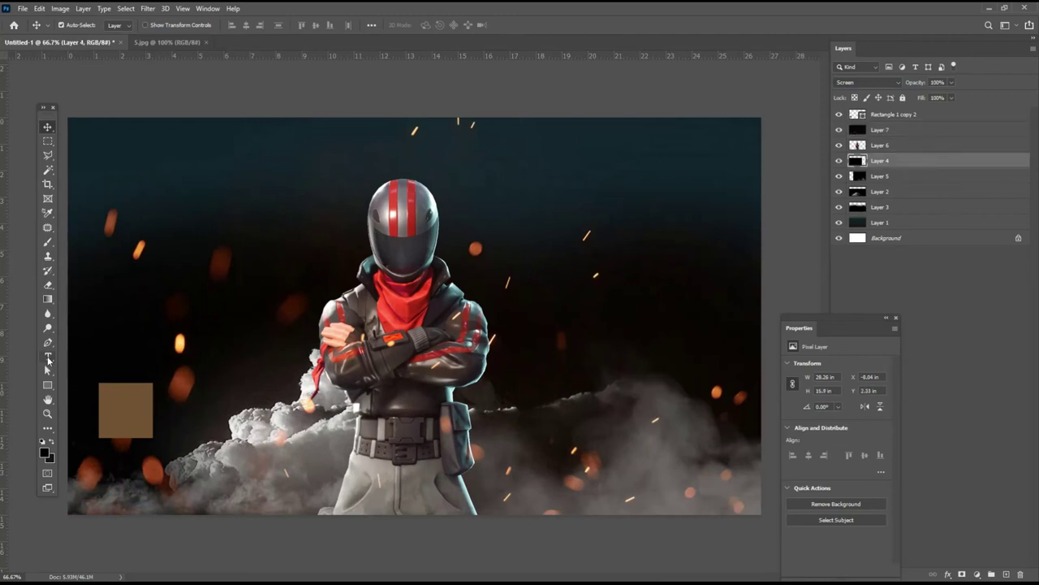
Open 9.png, drop the PUBG logo into the thumbnail, and lock sparks Layer 7
left_click(24, 8)
left_click(34, 28)
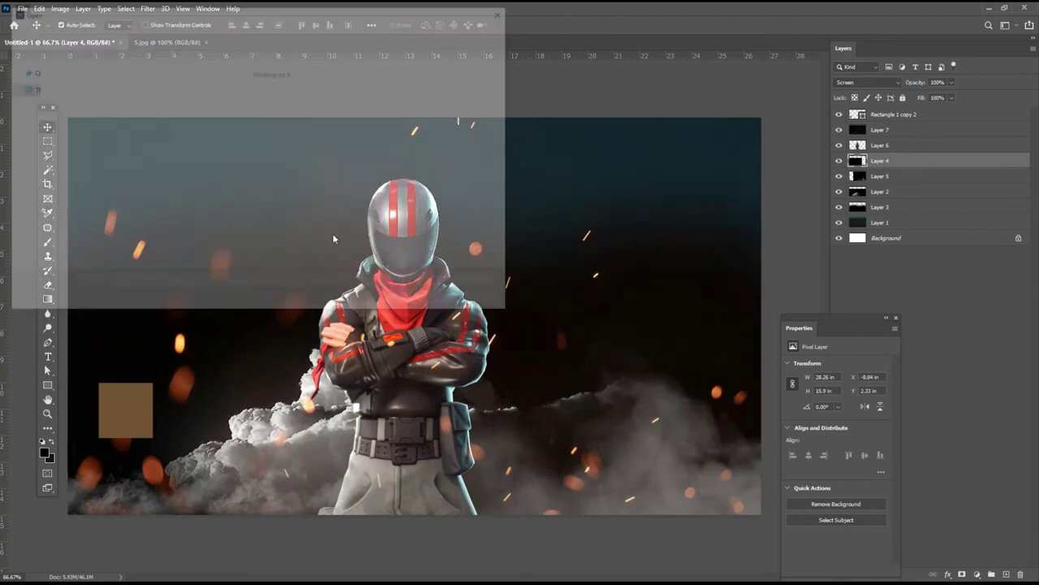
double_click(481, 110)
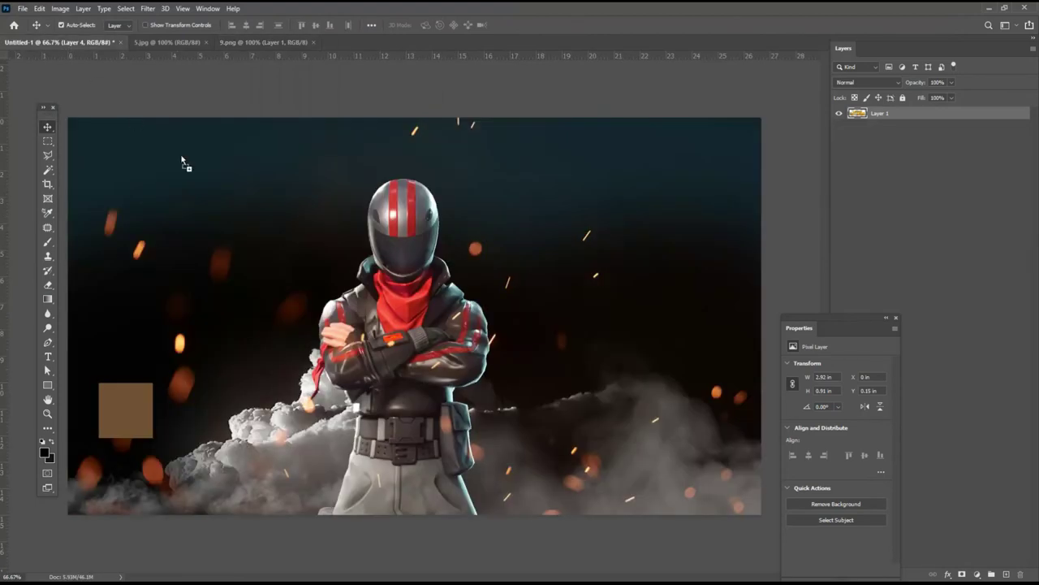
left_click_drag(395, 288, 264, 209)
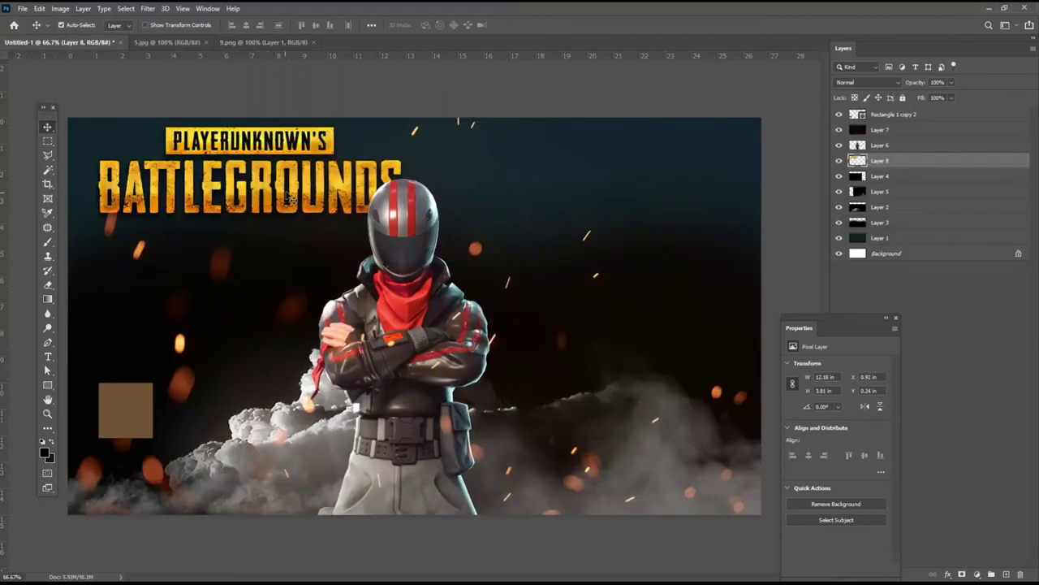
left_click(434, 167)
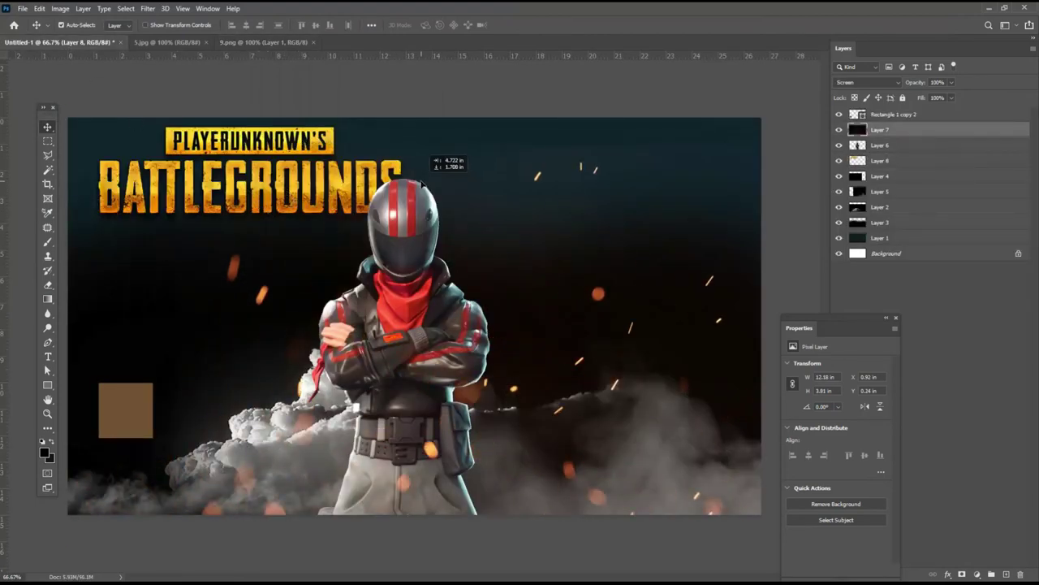
left_click(902, 97)
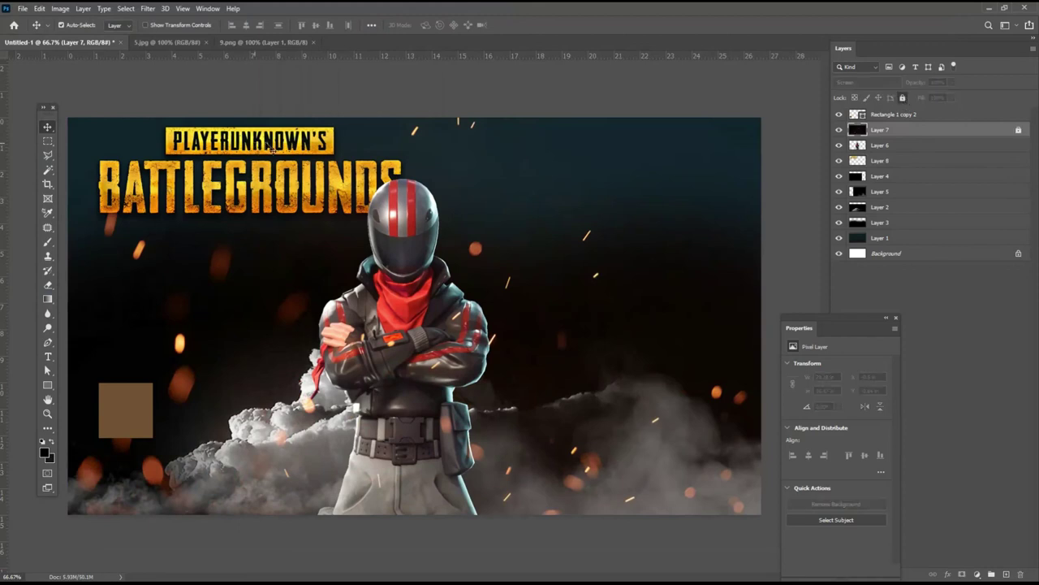
Scale the logo to about 145% and centre it across the top behind the helmet
left_click_drag(272, 146, 428, 213)
key("ctrl+t")
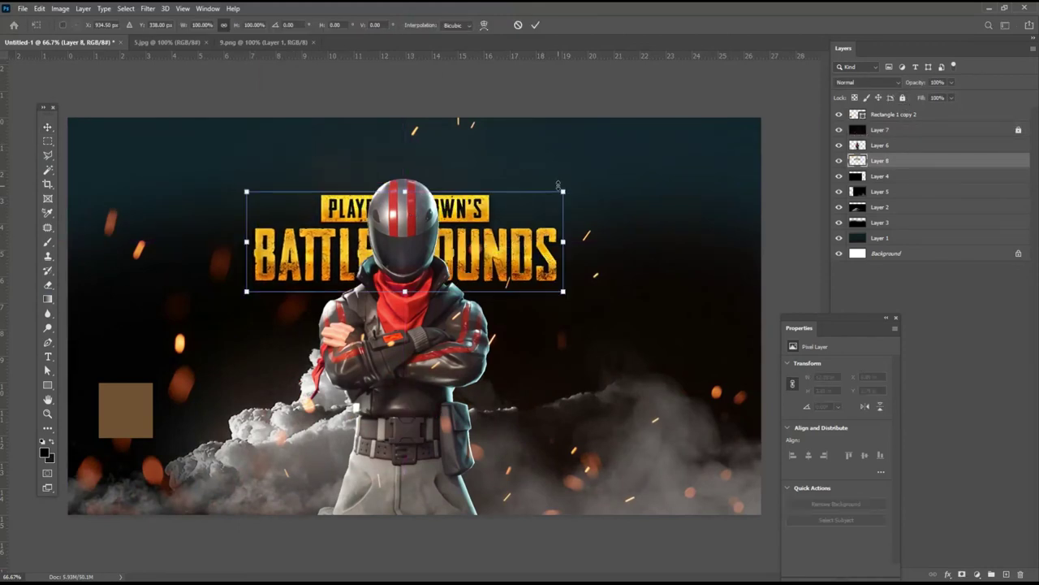
left_click_drag(561, 188, 630, 167)
left_click_drag(578, 221, 573, 186)
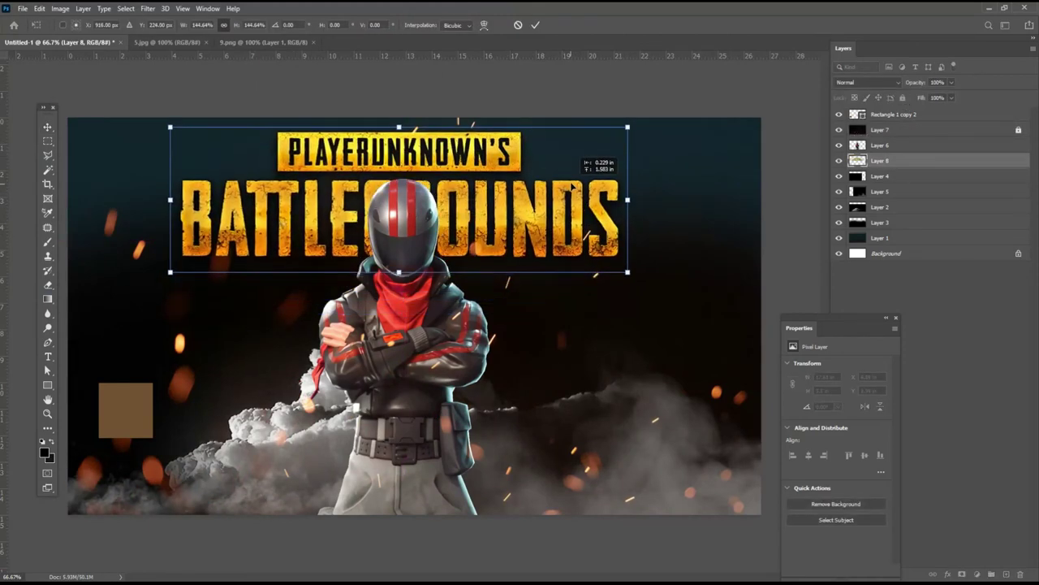
key("Return")
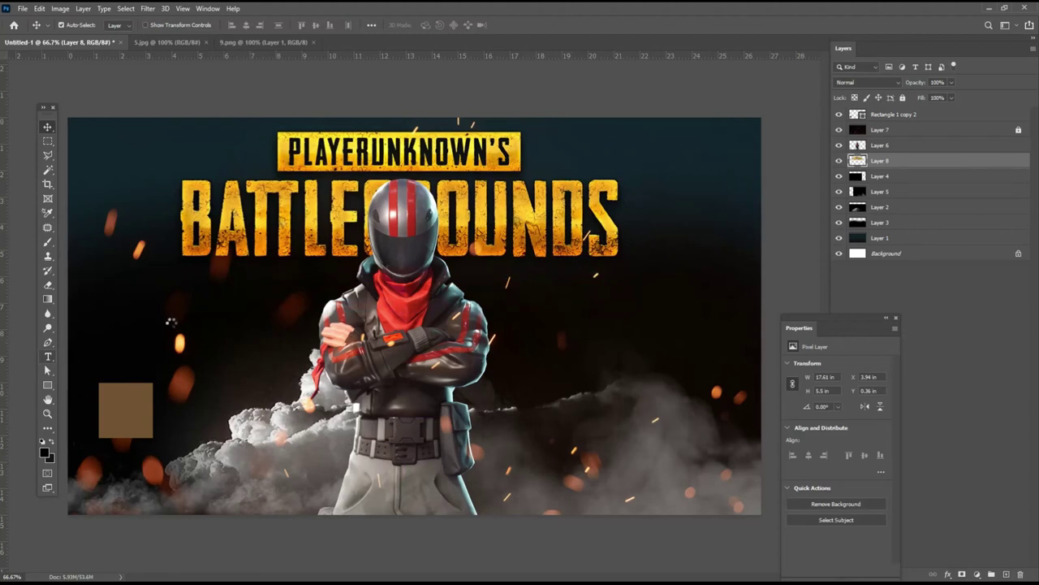
Start a text line left of the character, coloured brown #6f5231 sampled from the canvas square
key("t")
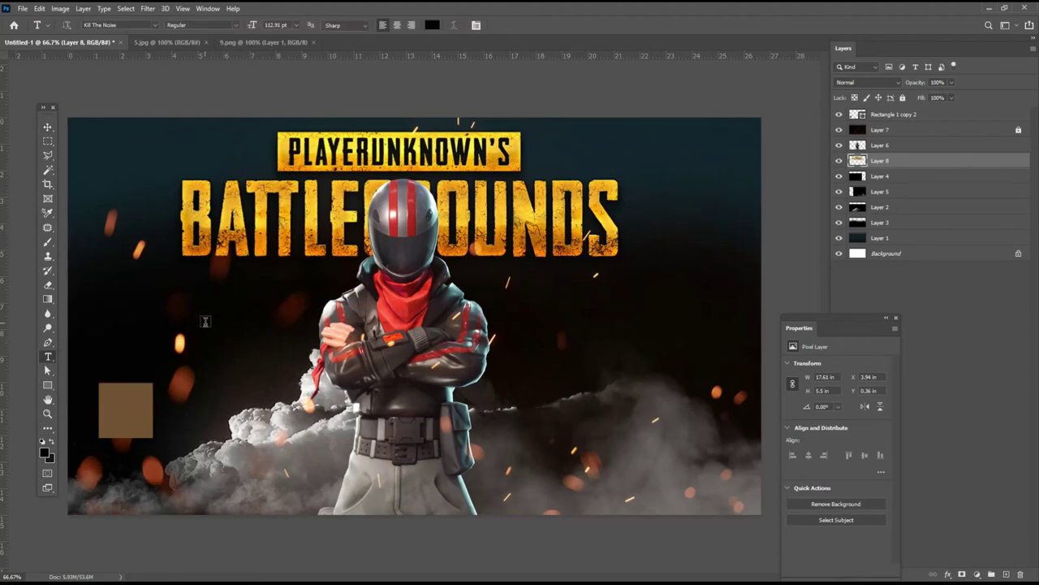
left_click(203, 322)
key("BackSpace")
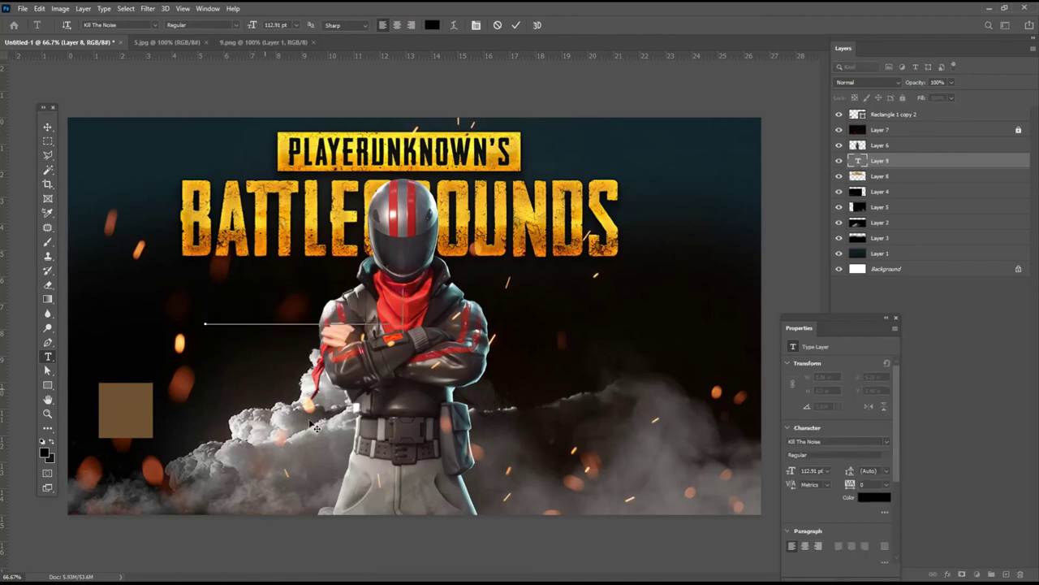
key("ctrl+a")
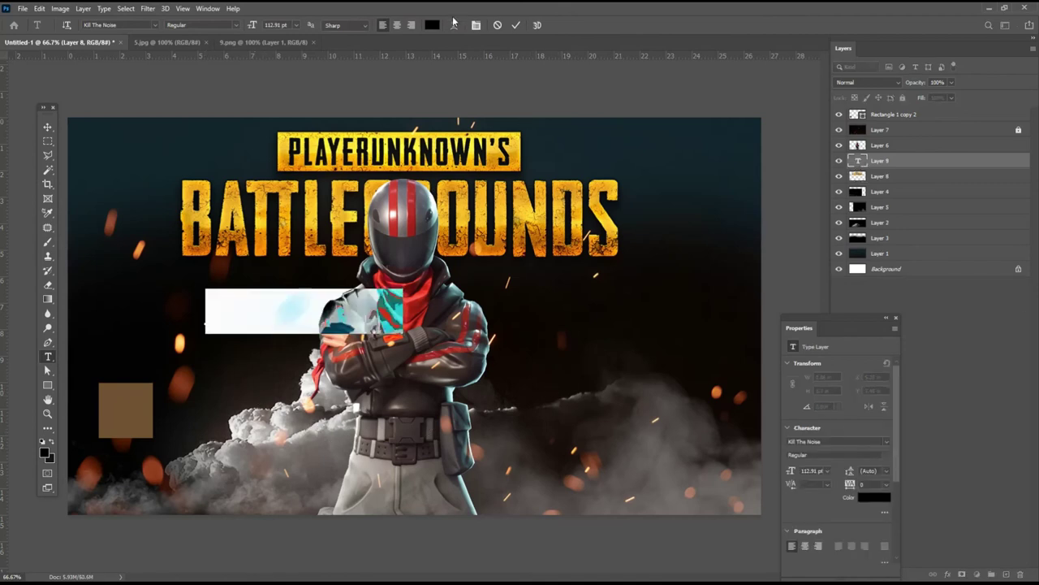
left_click(432, 26)
left_click(146, 406)
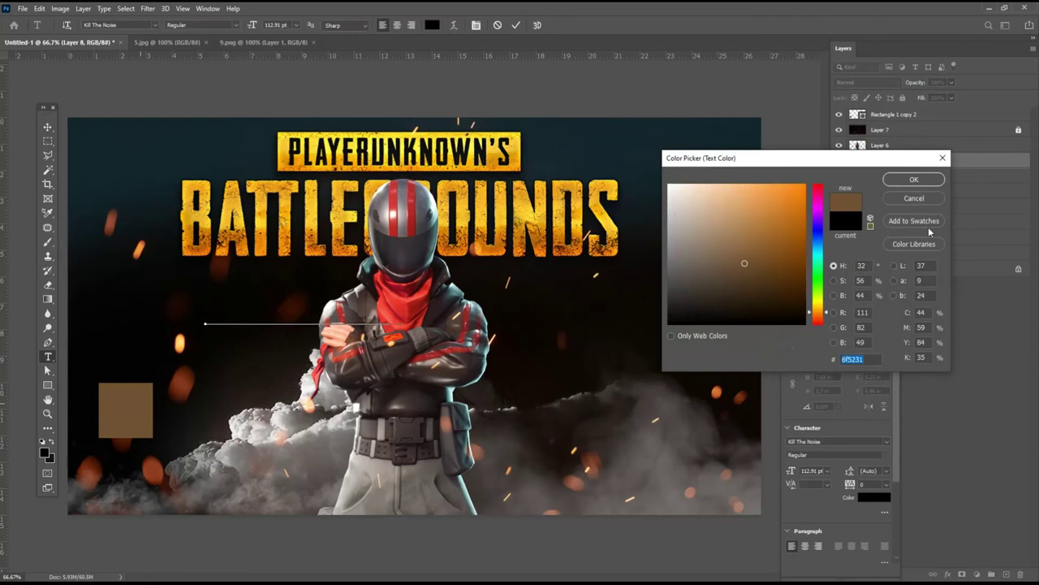
left_click(913, 179)
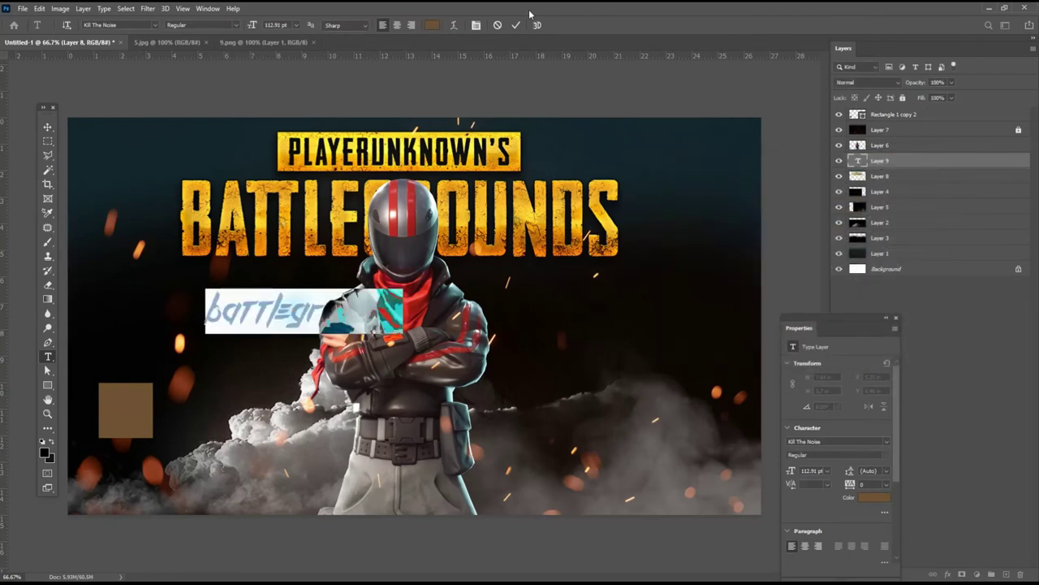
Show the Character panel, move it off the artwork, and select the font name field
left_click(478, 26)
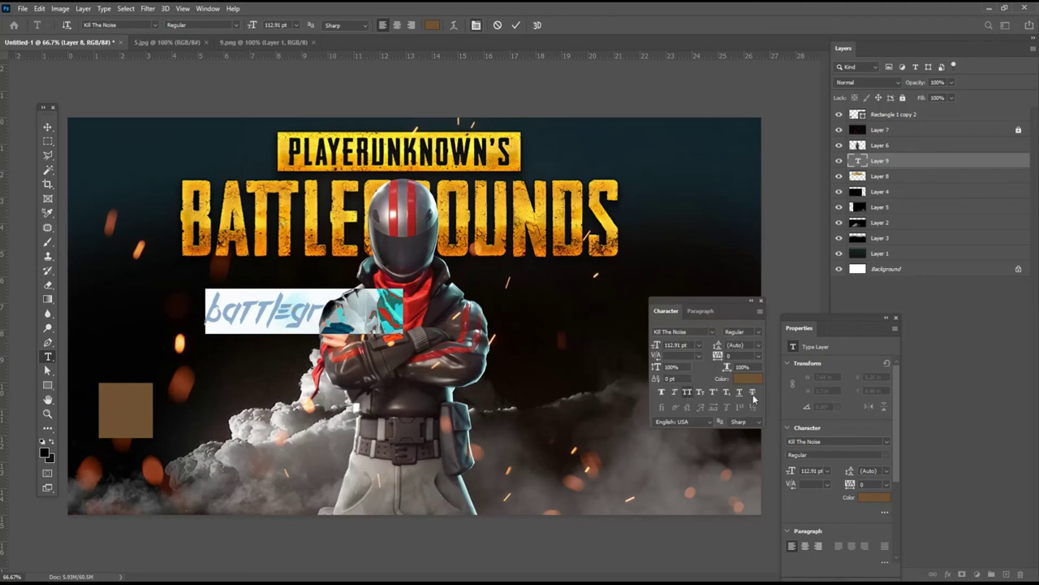
left_click_drag(735, 321, 779, 510)
left_click(116, 25)
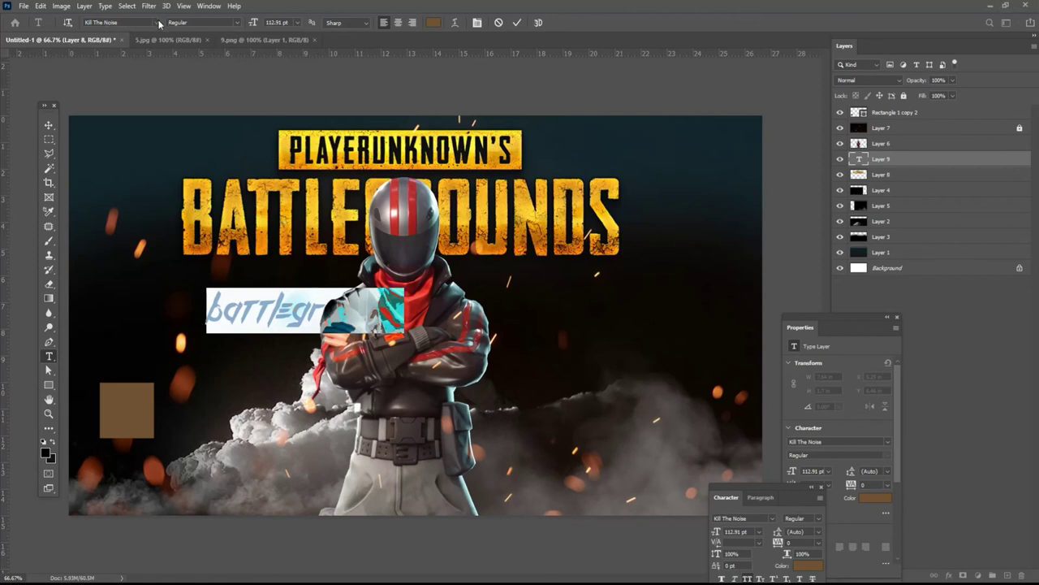
Change the subtitle font from Kill The Noise to Caviar Dreams Bold
left_click(159, 24)
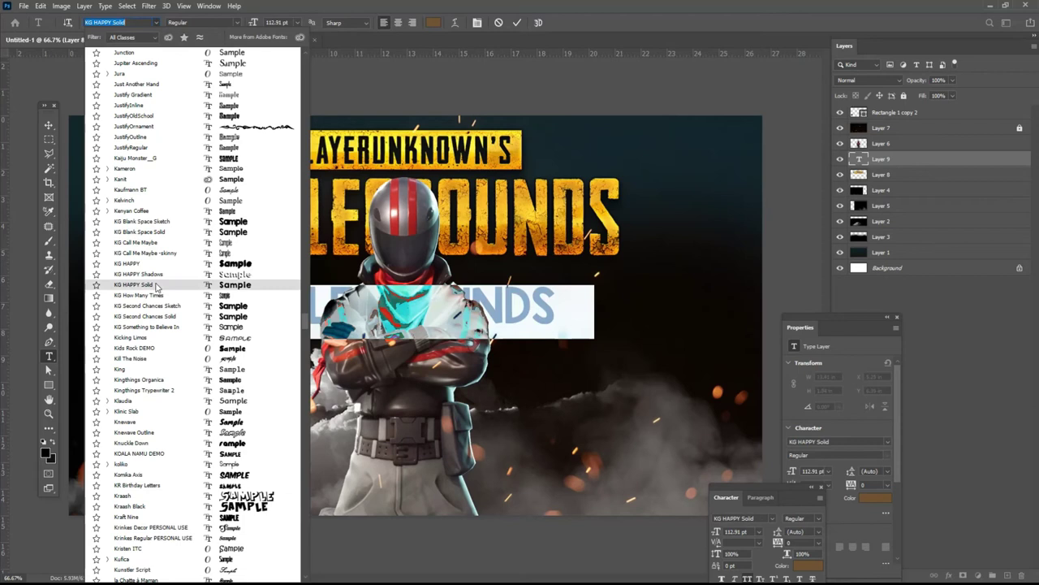
scroll(187, 428, "down", 2)
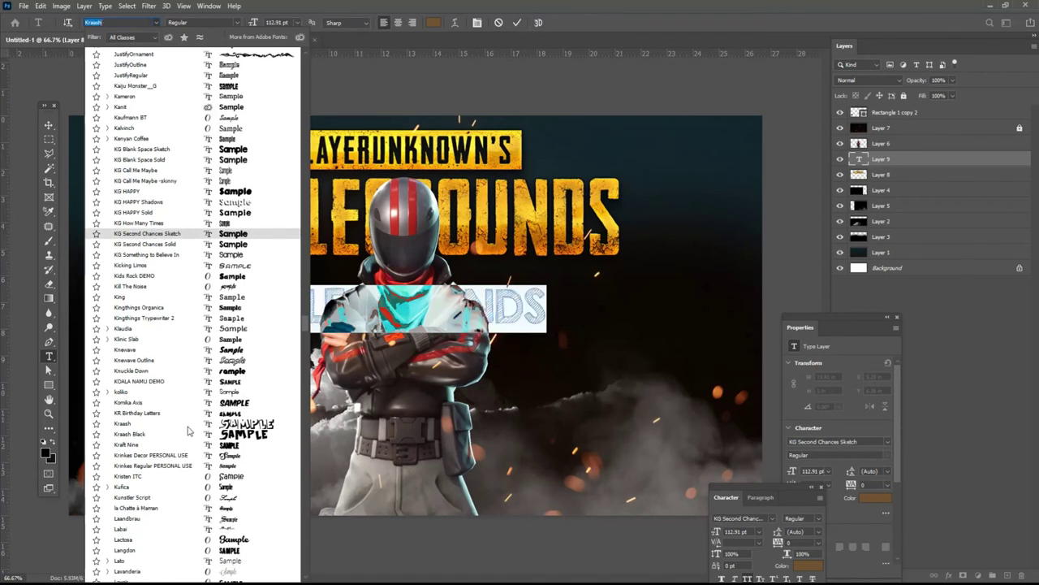
scroll(194, 464, "down", 1)
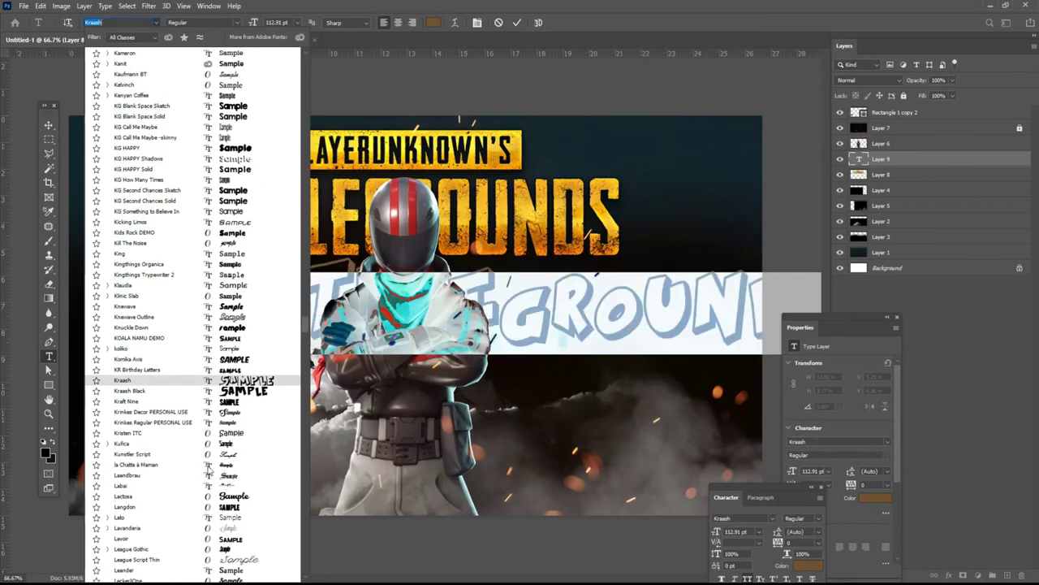
scroll(209, 469, "down", 4)
scroll(211, 455, "down", 5)
scroll(215, 431, "down", 3)
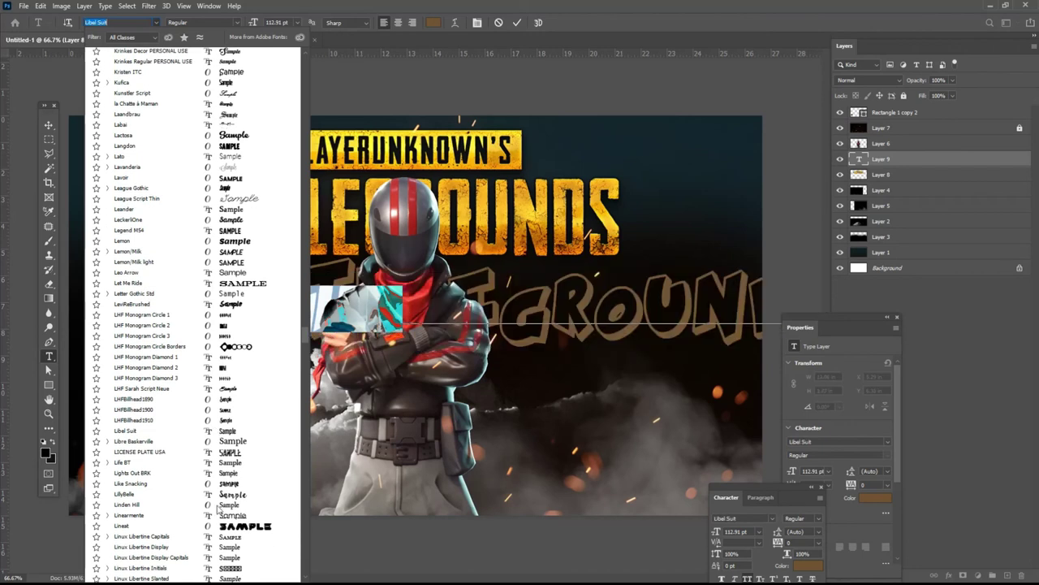
type("ca")
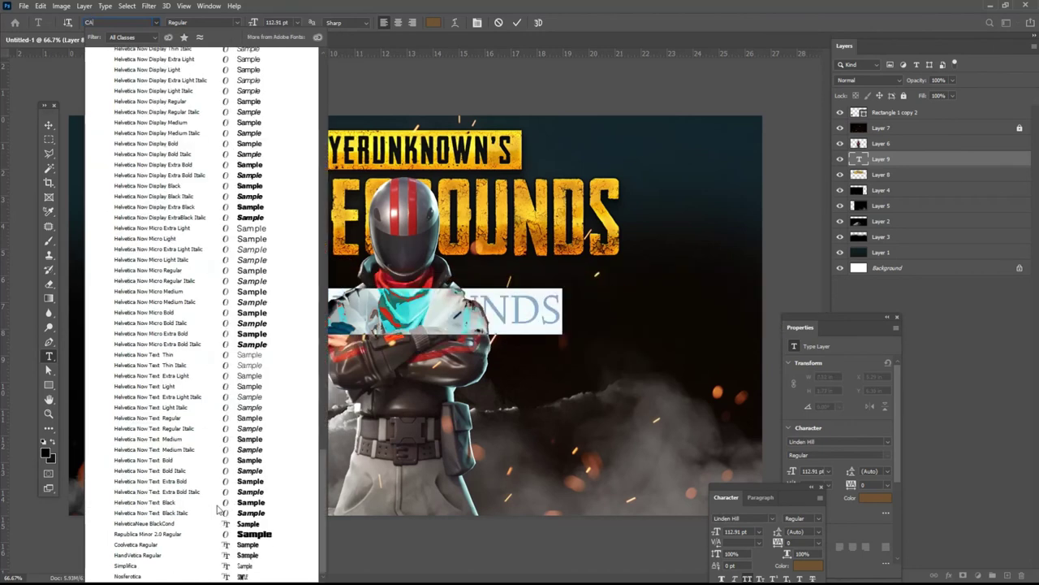
type("viar Dreams")
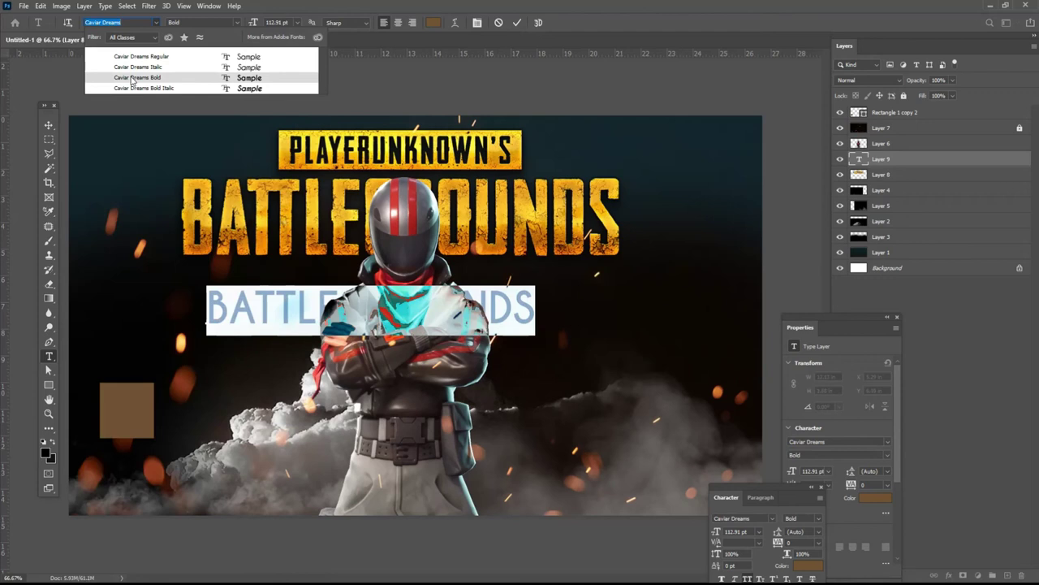
left_click(131, 80)
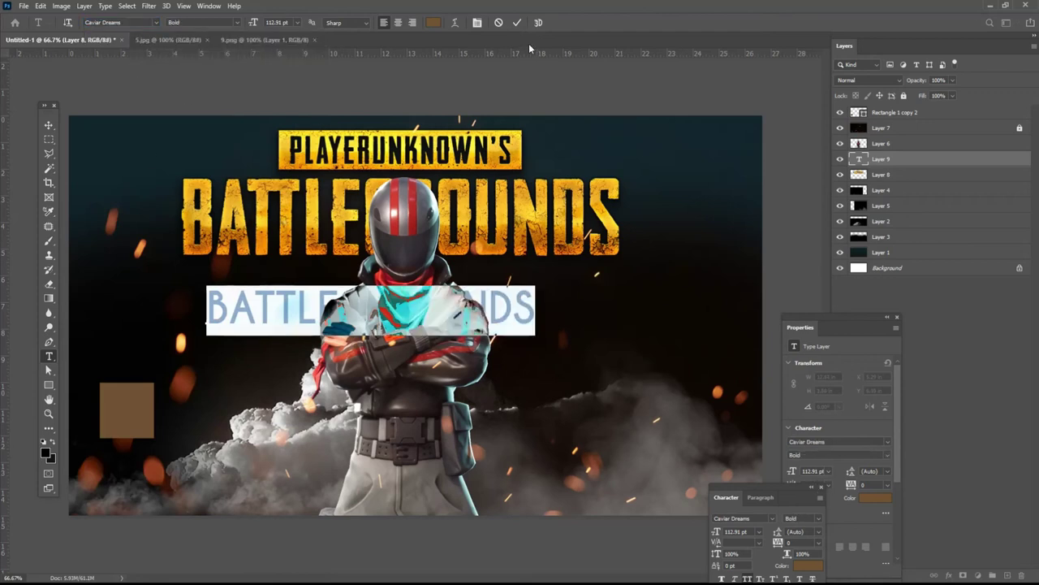
Hide and restore the Character panel, dragging it up out of the way
key("ctrl+t")
left_click(477, 22)
left_click_drag(783, 504, 786, 258)
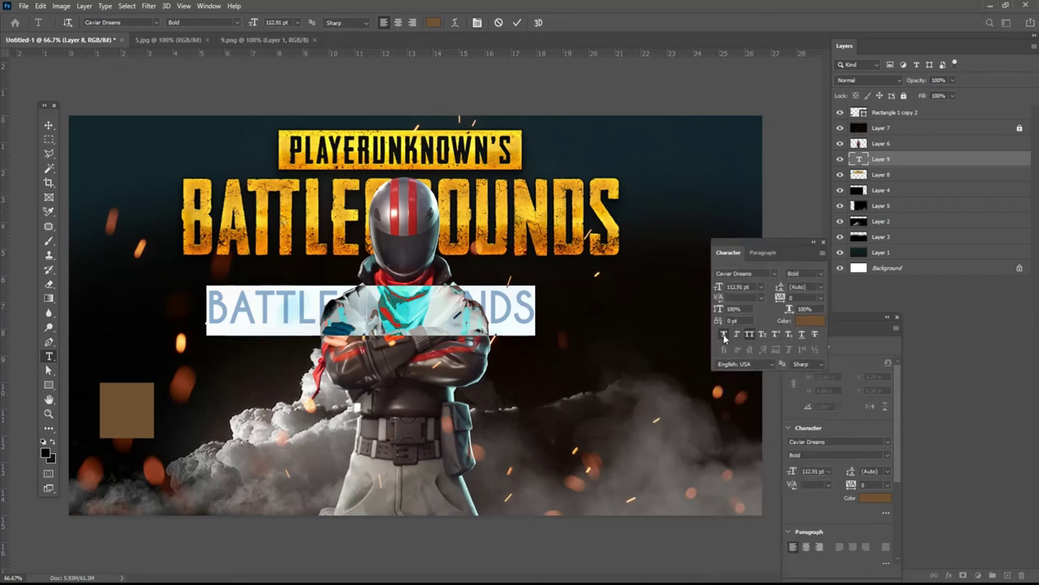
Commit the subtitle and enlarge it to about 128%, shifting it up and right
left_click(49, 125)
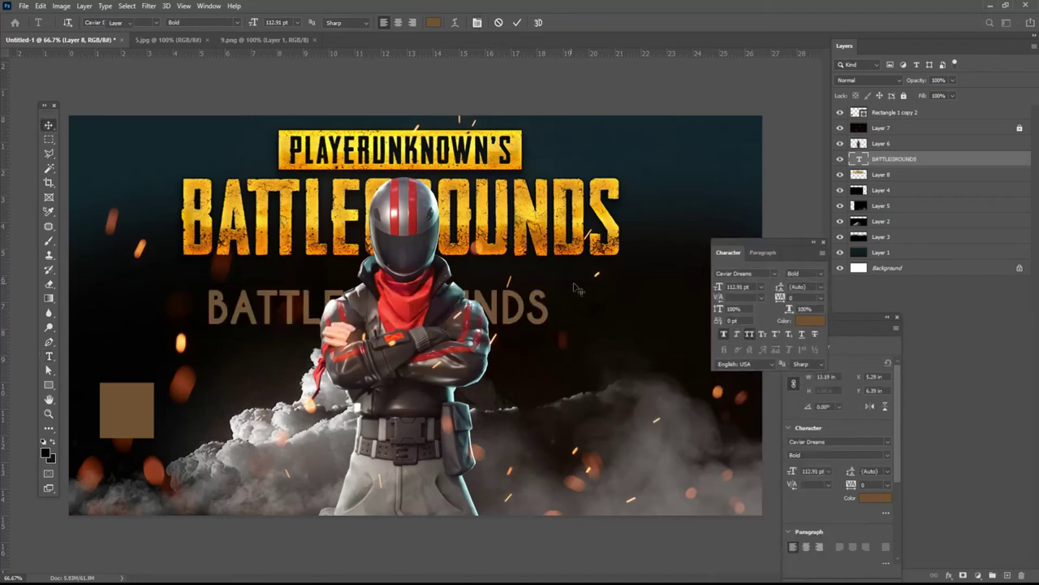
key("ctrl+t")
left_click_drag(550, 285, 599, 279)
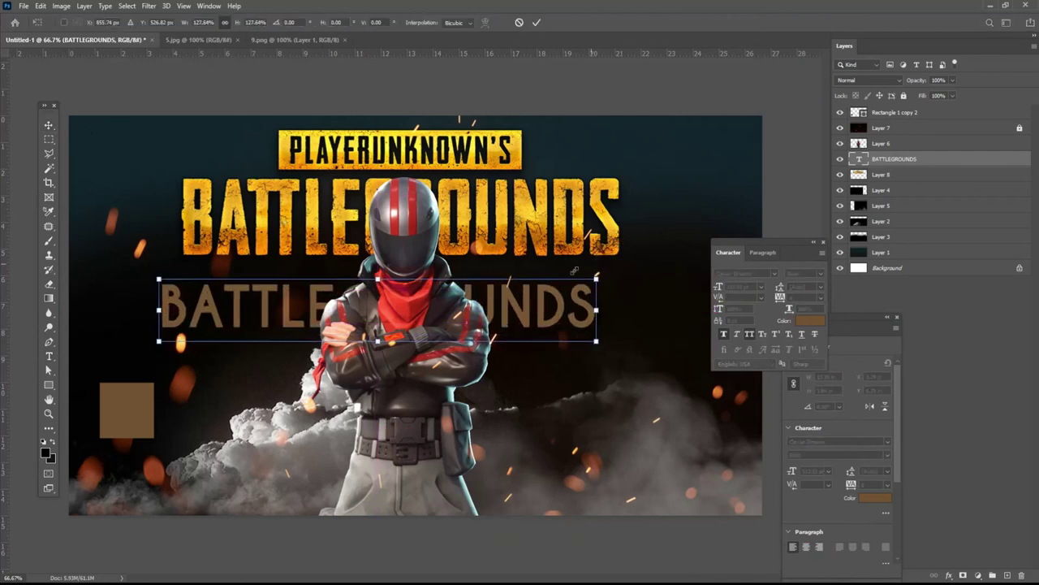
left_click_drag(544, 306, 566, 296)
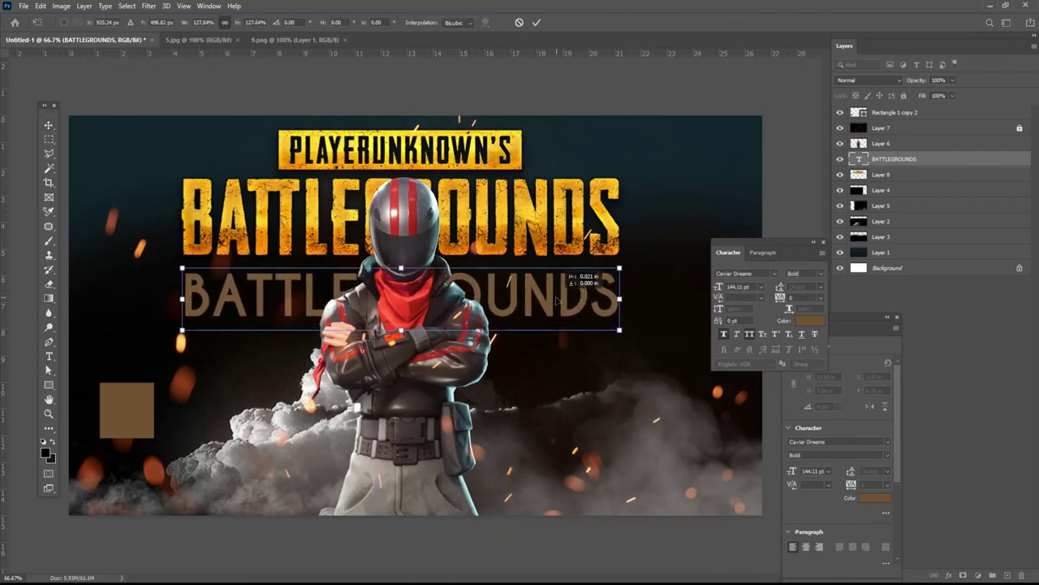
key("Return")
Change the subtitle font to Lemon/Milk Bold and nudge it slightly left
key("t")
left_click(535, 299)
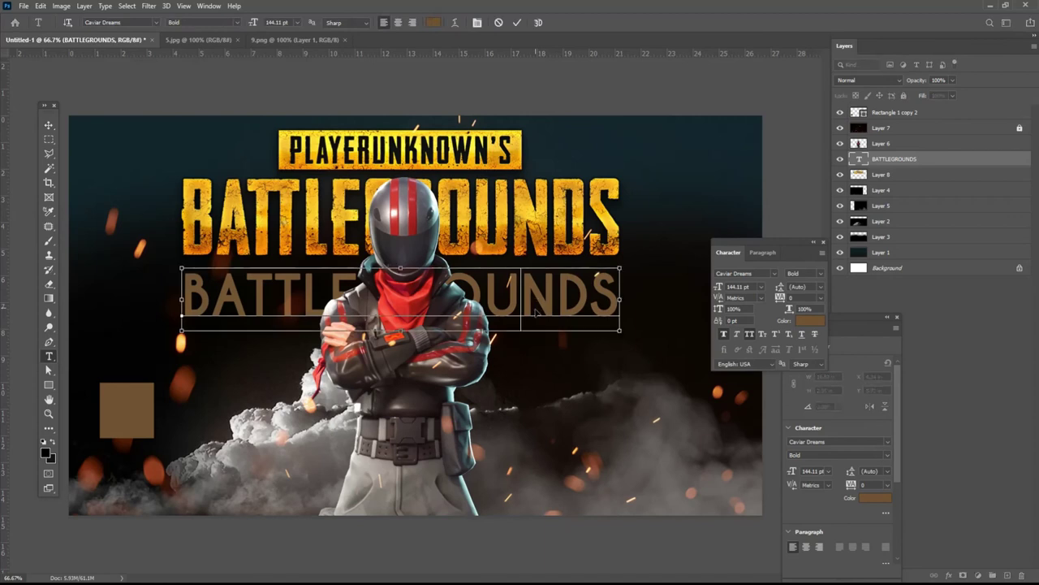
key("ctrl+a")
left_click(96, 23)
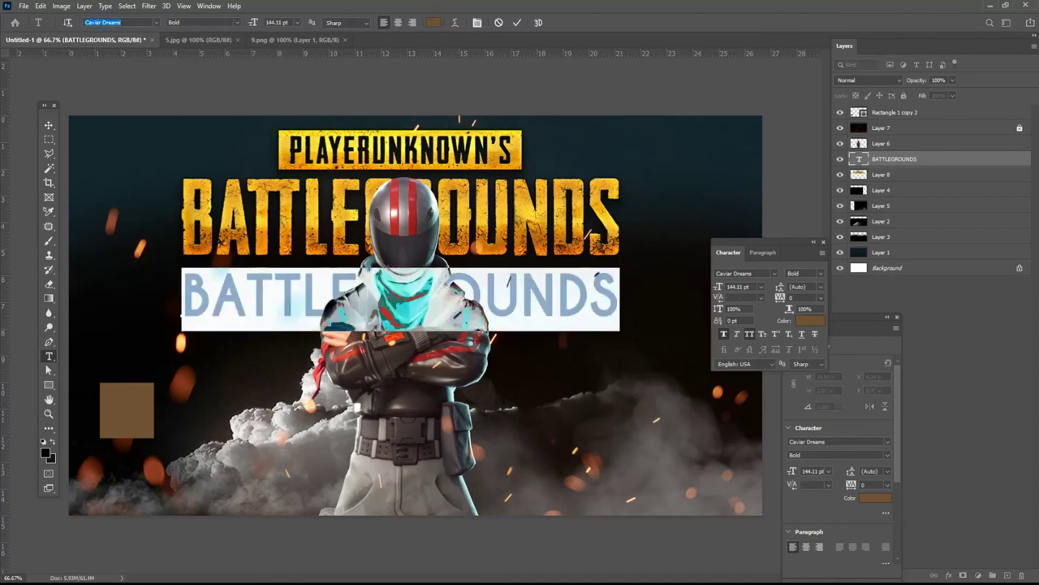
type("LEMO")
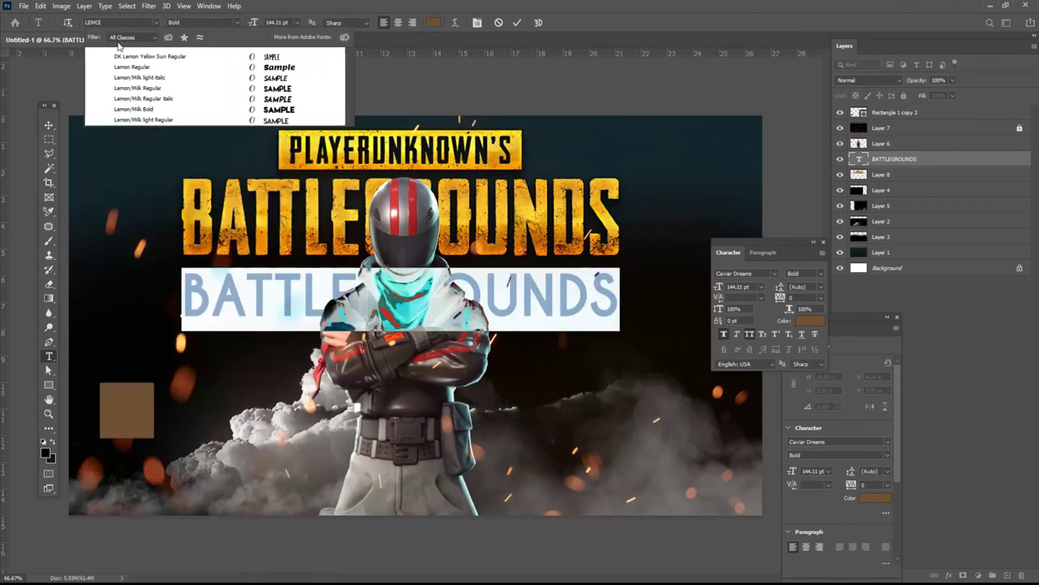
left_click(136, 112)
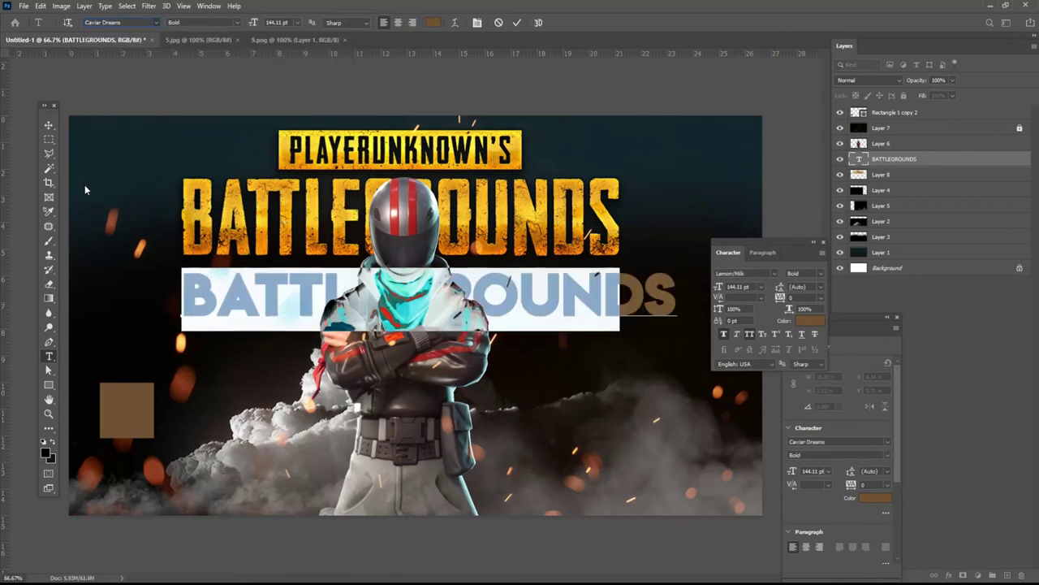
left_click(49, 124)
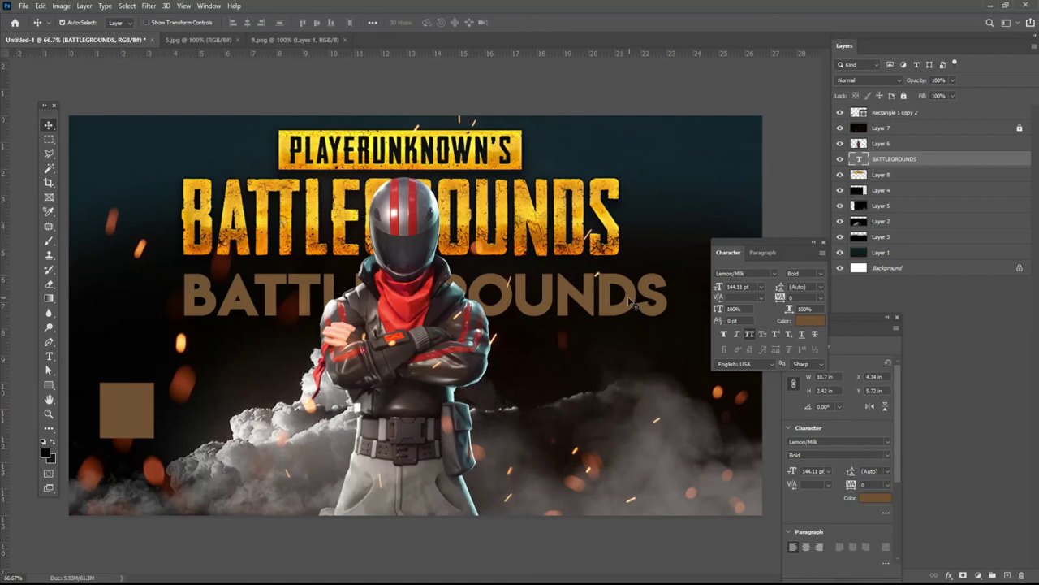
left_click_drag(628, 301, 615, 303)
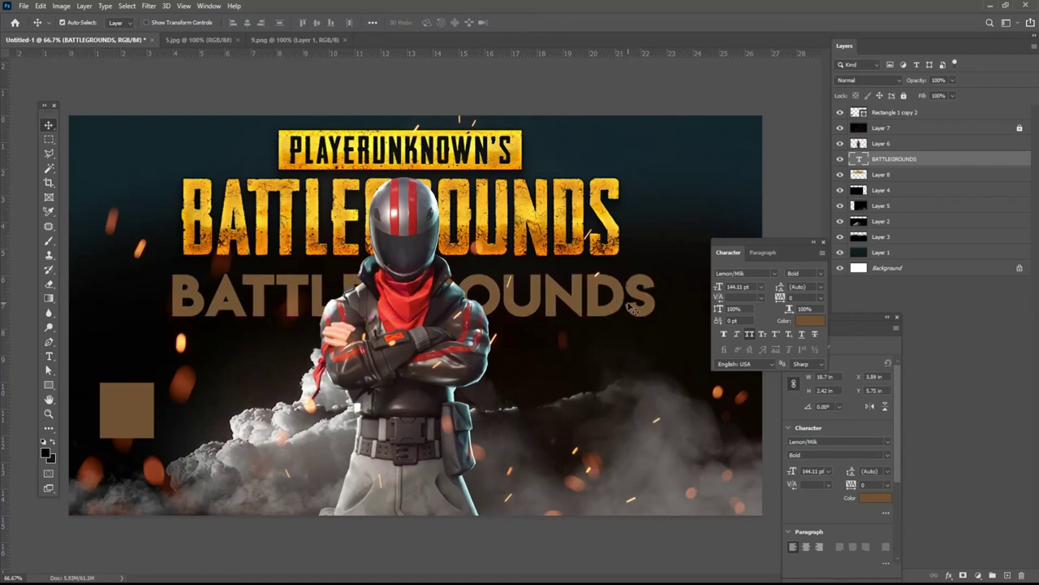
Shrink the subtitle to about 87% under the logo, then close the Character and Properties panels
key("ctrl+t")
left_click_drag(656, 270, 623, 273)
left_click_drag(567, 296, 557, 287)
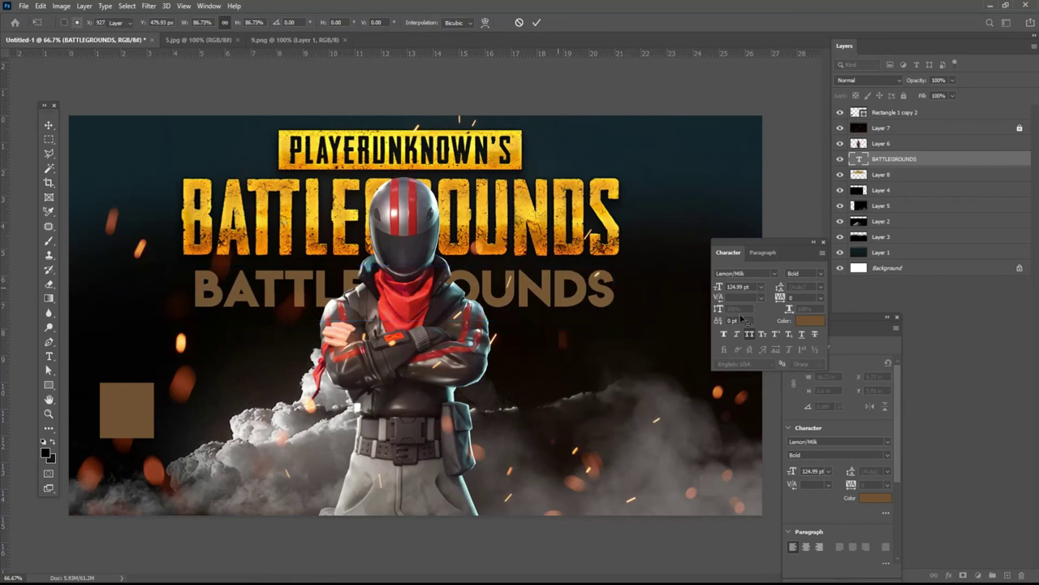
key("Return")
left_click(813, 242)
mouse_move(893, 112)
left_mouse_down()
mouse_move(1036, 418)
mouse_move(1021, 575)
left_mouse_up()
left_click(896, 318)
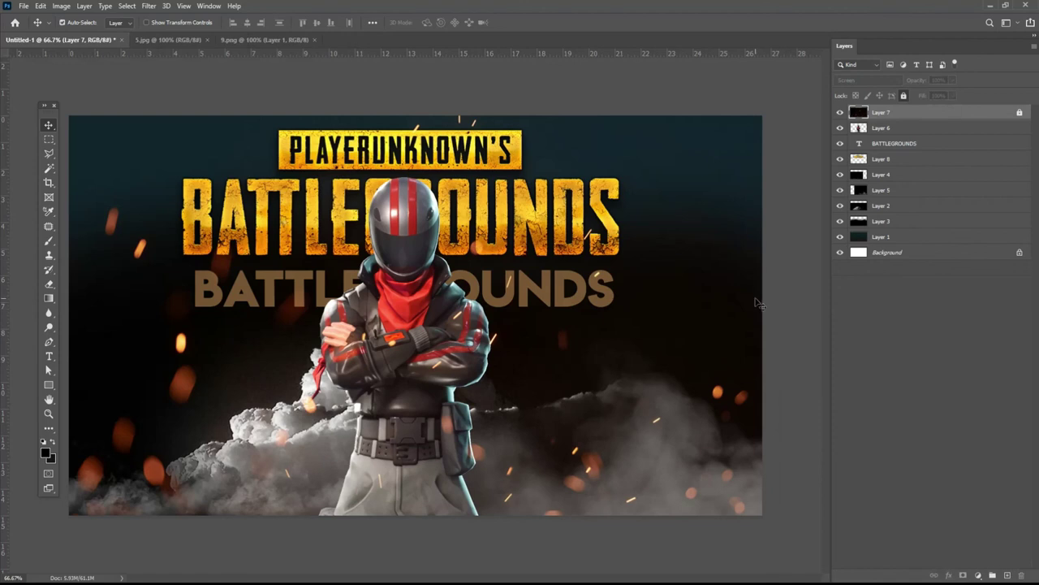
Recolour the BATTLEGROUNDS text layer from brown to white #ffffff
left_click(893, 143)
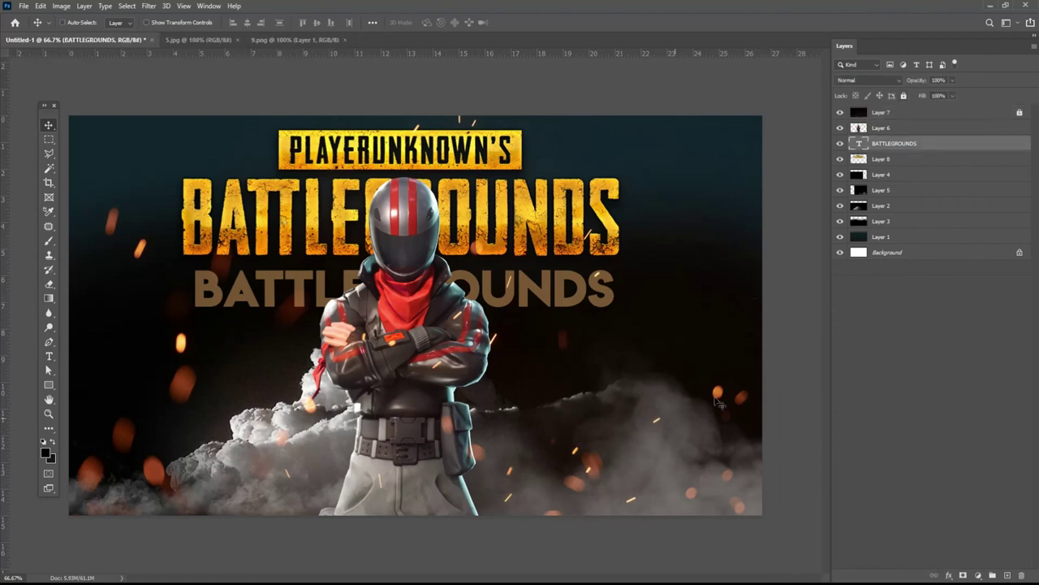
double_click(858, 143)
left_click(433, 22)
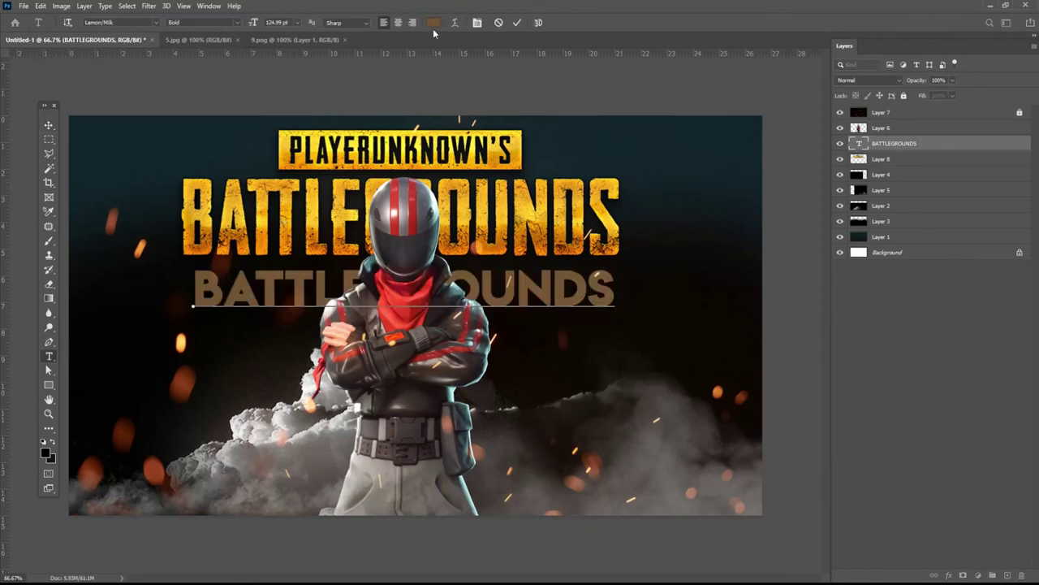
type("ffffff")
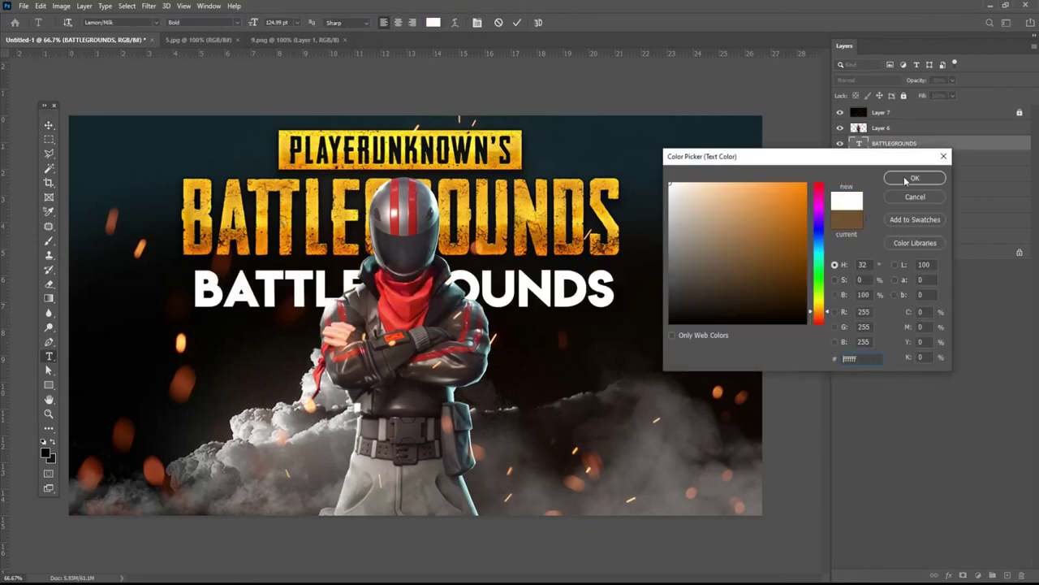
left_click(914, 178)
left_click(49, 126)
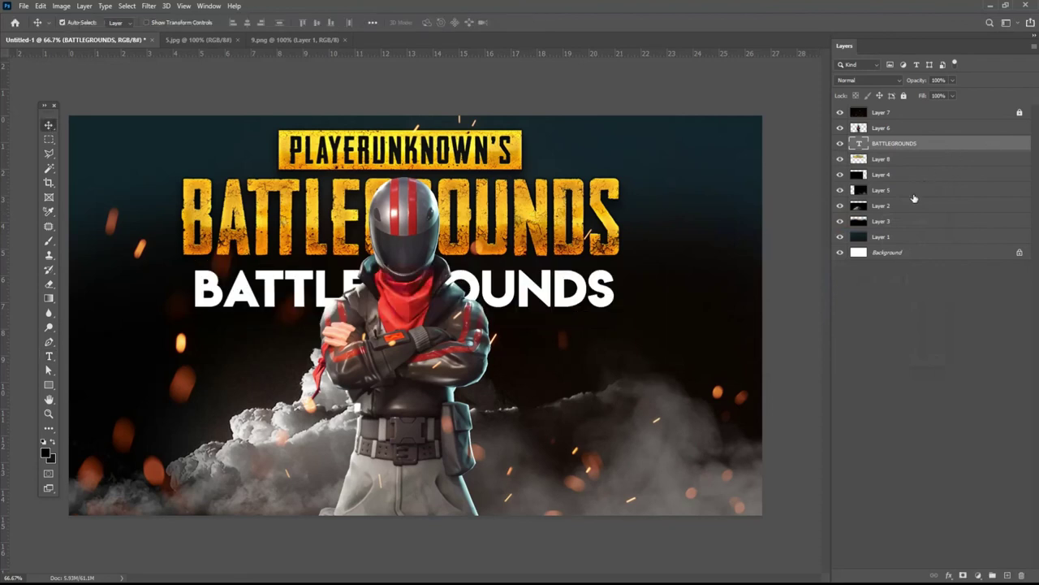
Add a Gradient Overlay layer style to the subtitle using the black-to-white preset
right_click(955, 144)
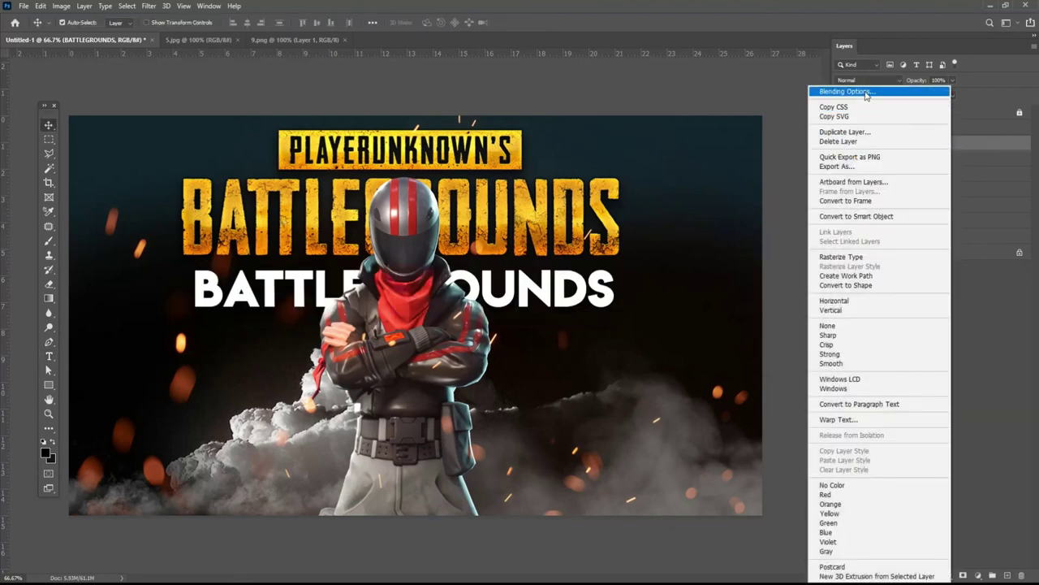
left_click(877, 93)
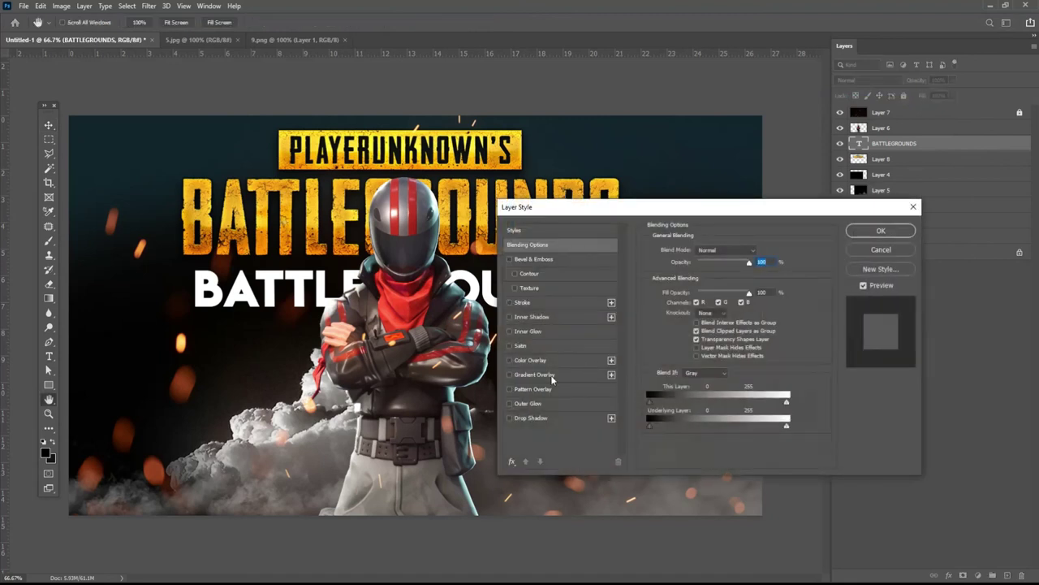
left_click(537, 374)
left_click(750, 276)
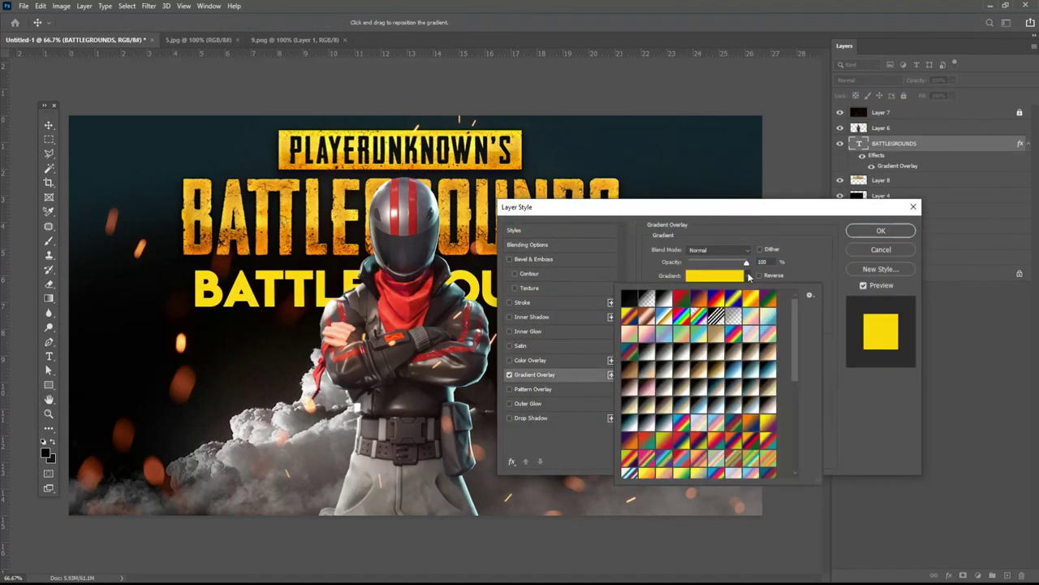
left_click(659, 301)
left_click(841, 386)
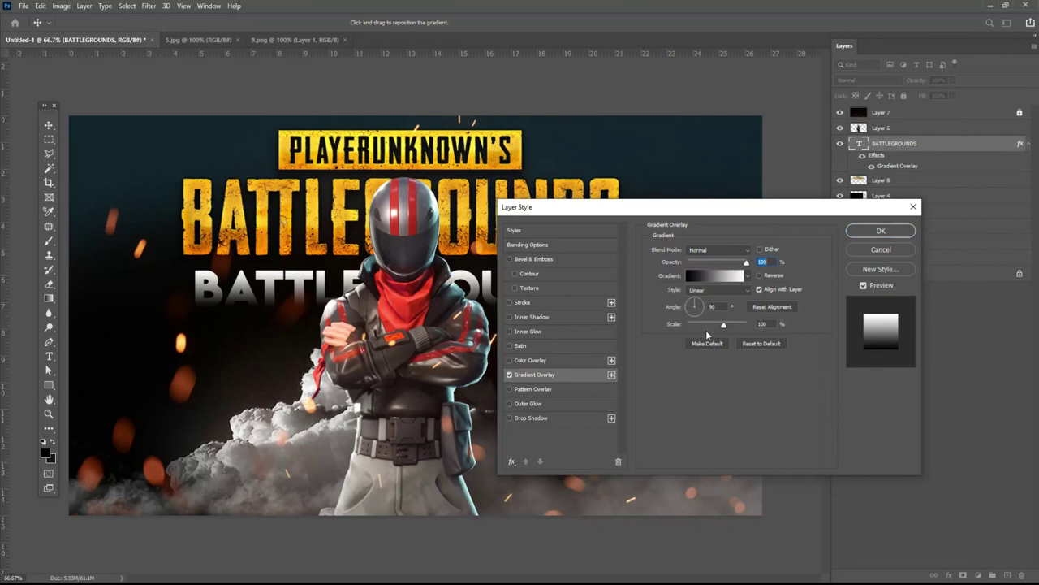
Edit the gradient stops to #cccccc, a mid grey at 50%, and white, then apply
left_click(724, 278)
left_click(583, 419)
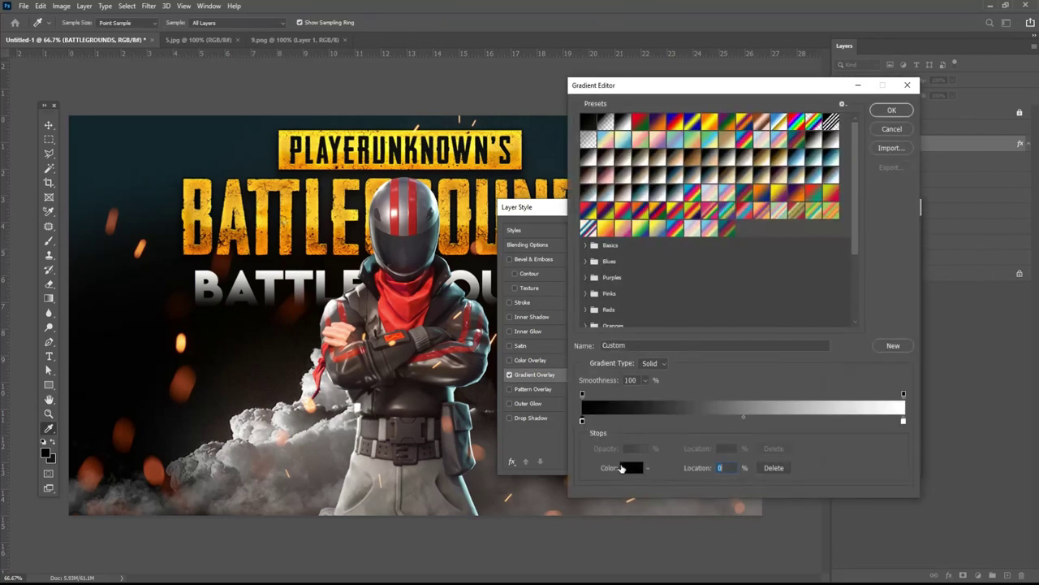
left_click(632, 467)
type("cccccc")
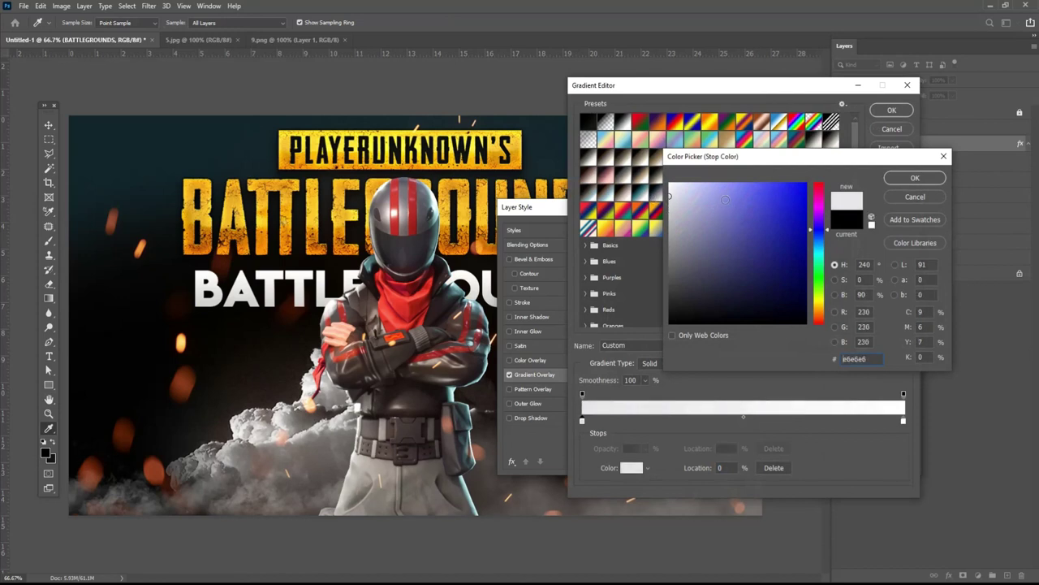
left_click(915, 178)
type("50")
key("Return")
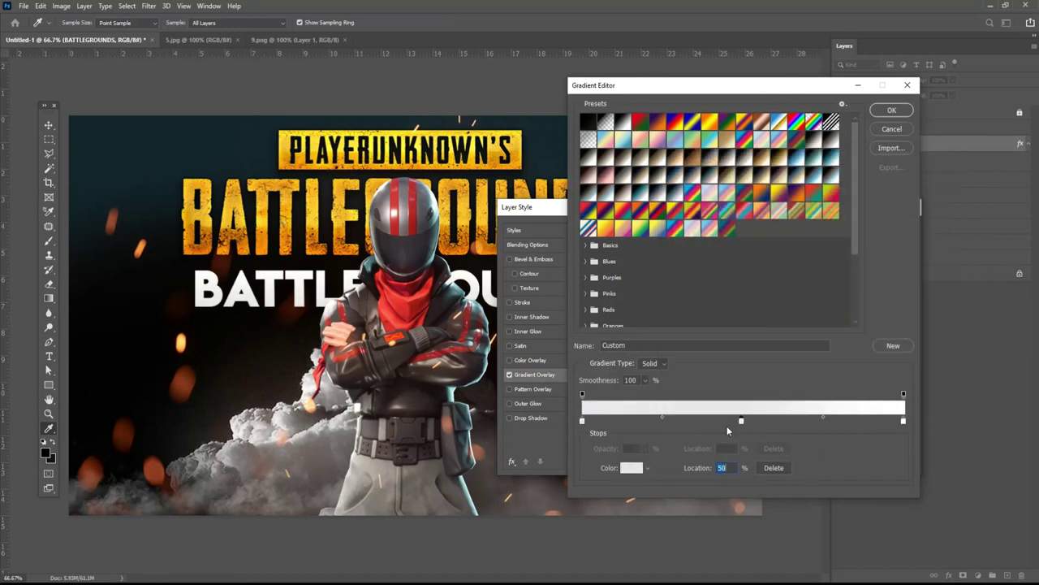
left_click(631, 467)
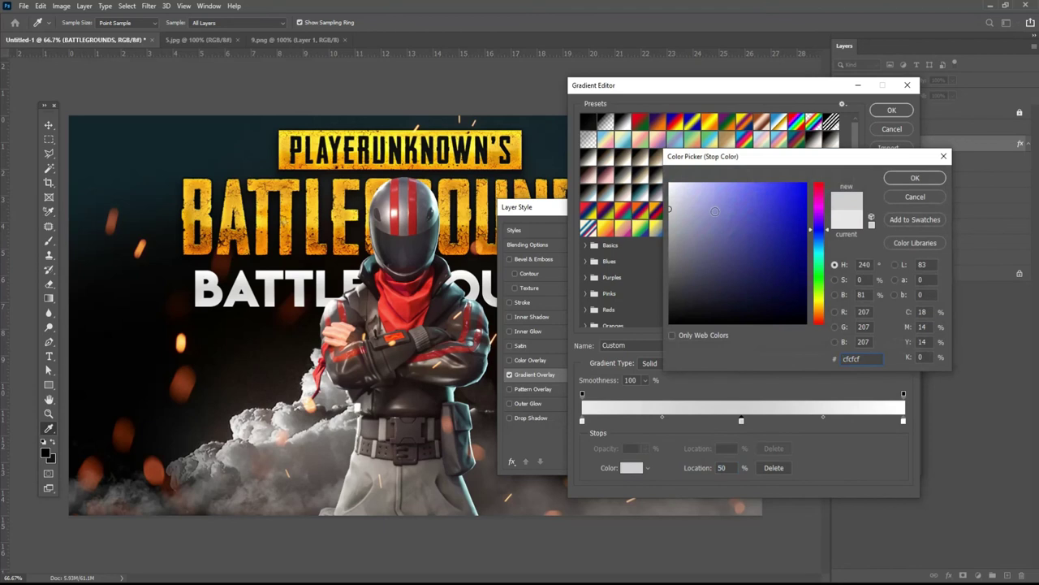
left_click_drag(681, 216, 662, 230)
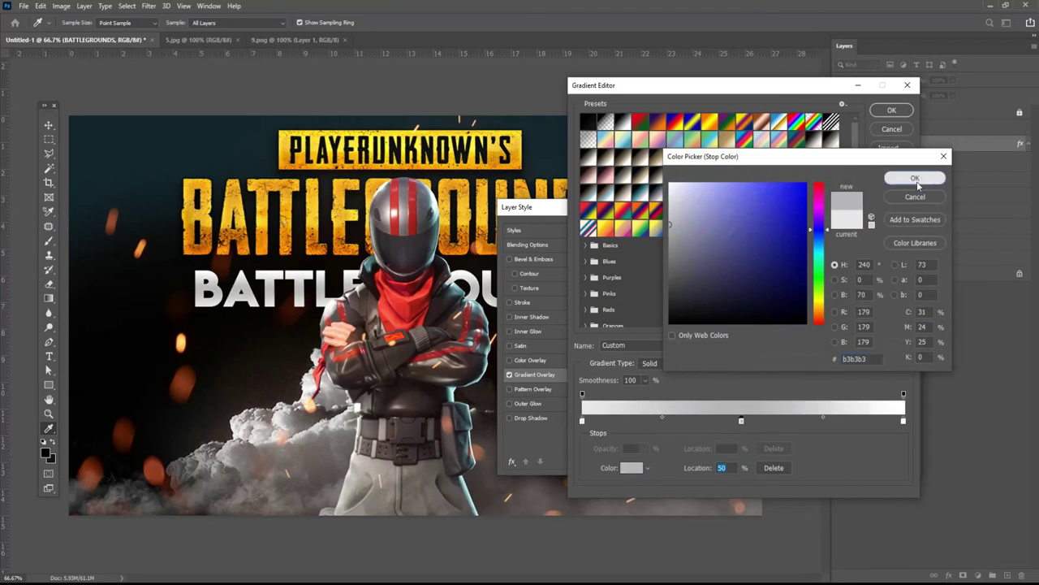
left_click(923, 179)
left_click(891, 109)
left_click(853, 233)
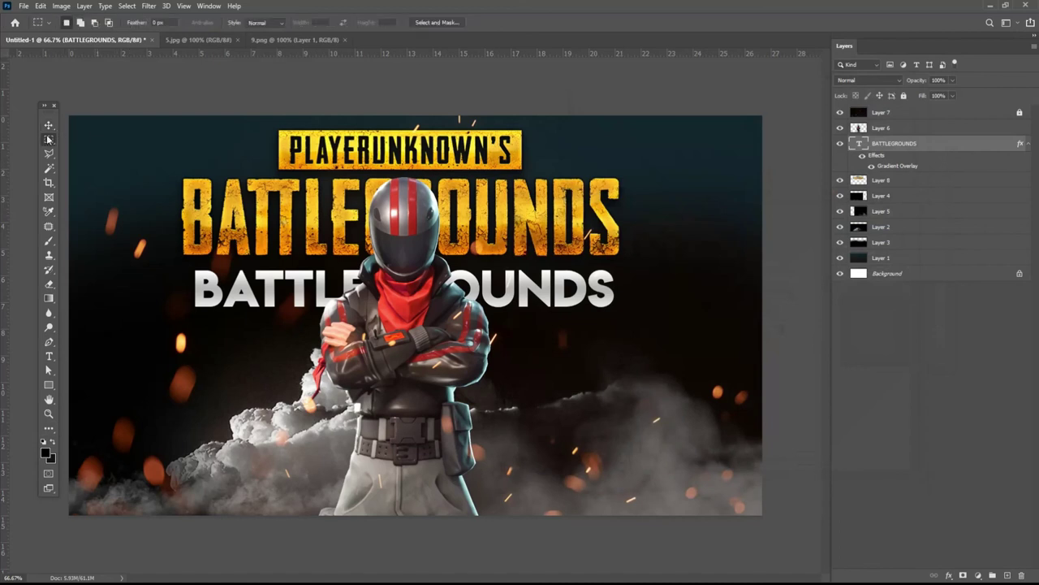
key("ctrl")
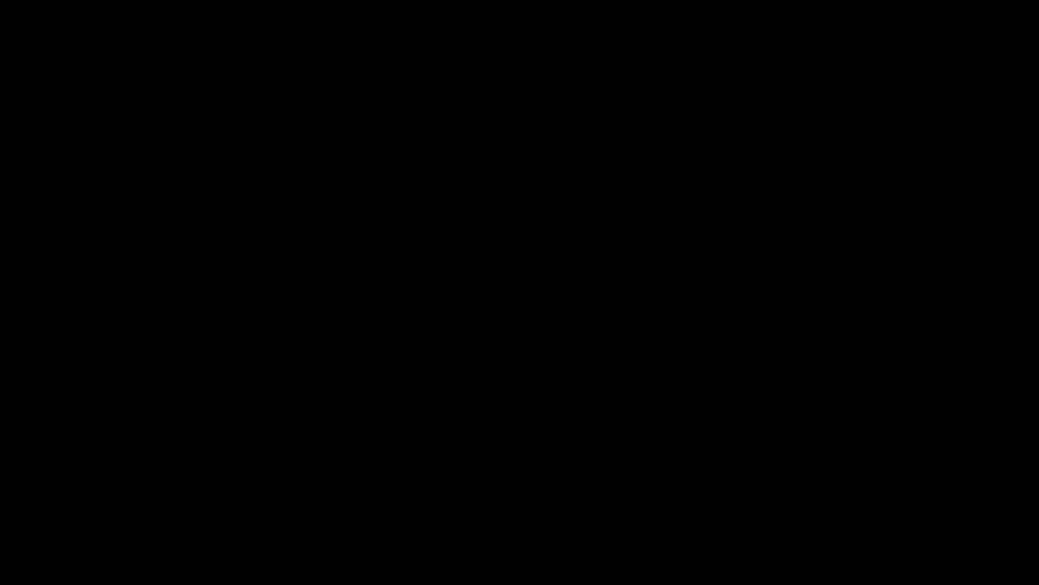